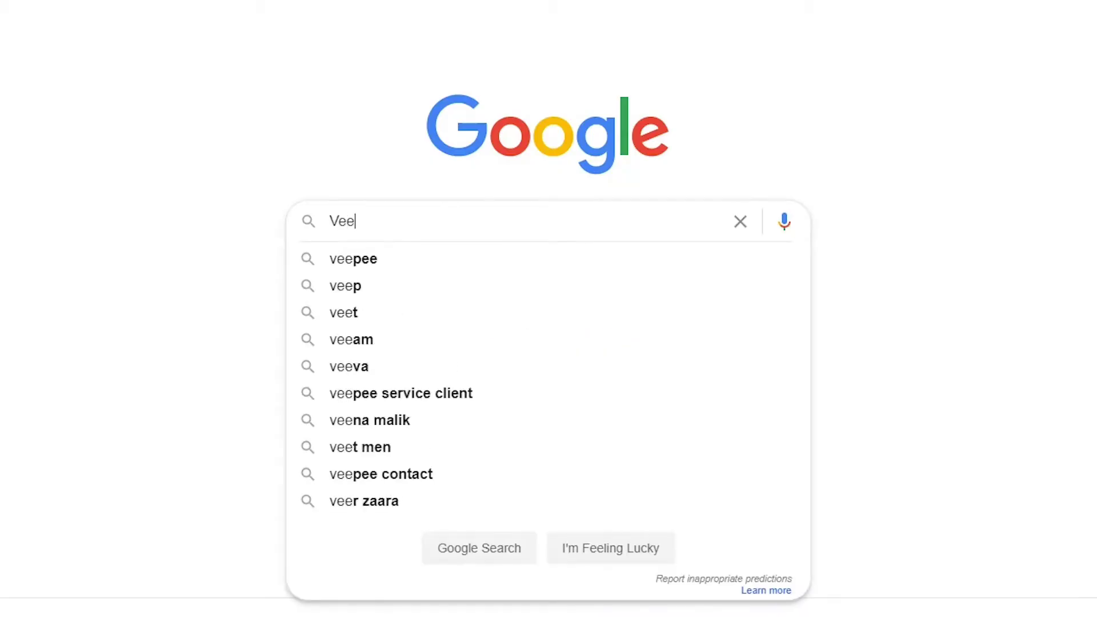
# Step: Search Google for 'Veed' and go to the VEED workspace Projects page
pyautogui.write('d')
pyautogui.press('Return')
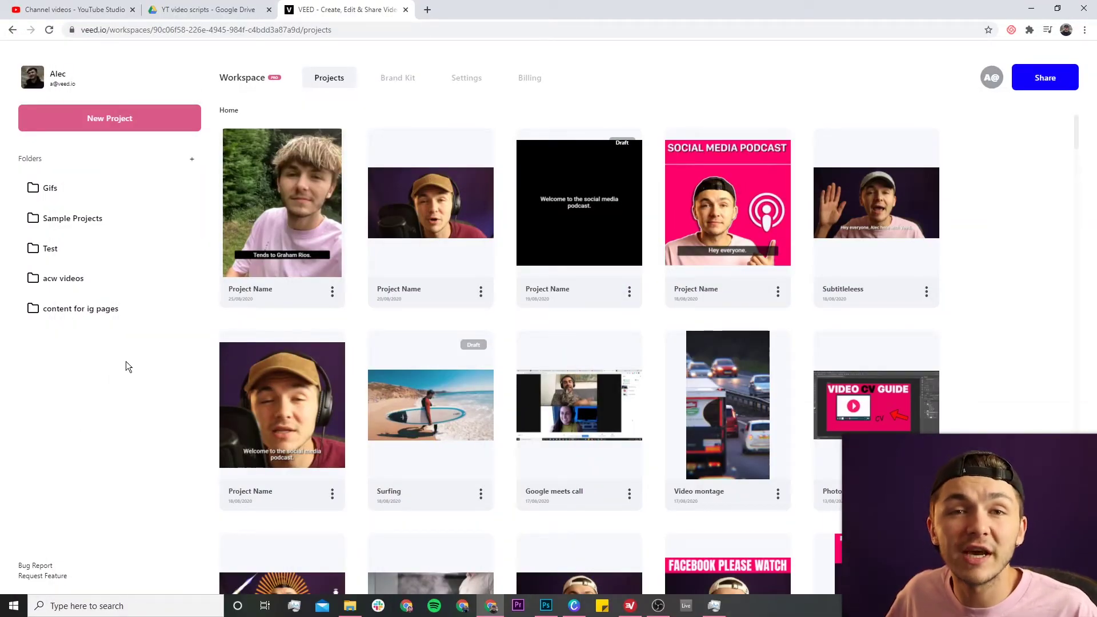
# Step: Create a new blank VEED project and bring up the video upload file picker
pyautogui.click(97, 124)
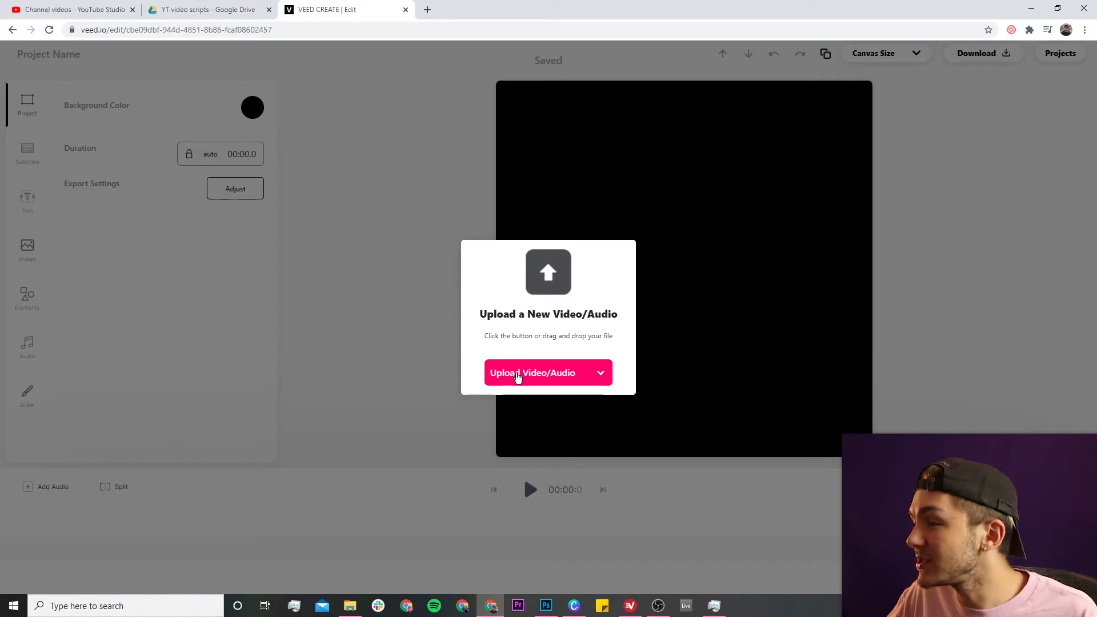
pyautogui.click(514, 375)
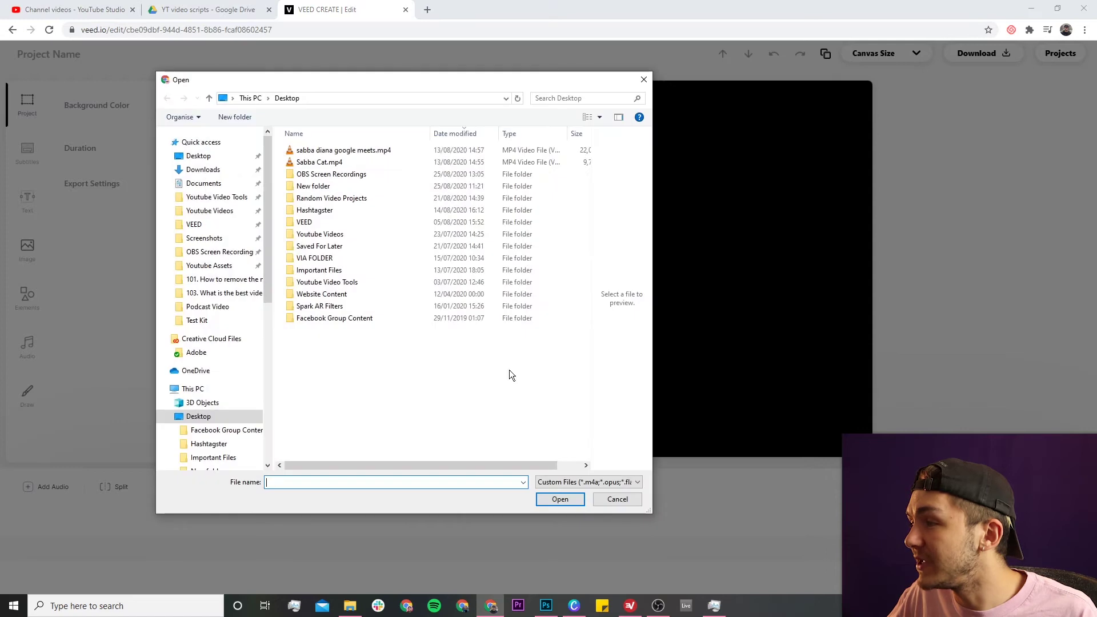
# Step: Upload Sabba Cat.mp4 into the project, preview it briefly, then show the audio options
pyautogui.click(328, 162)
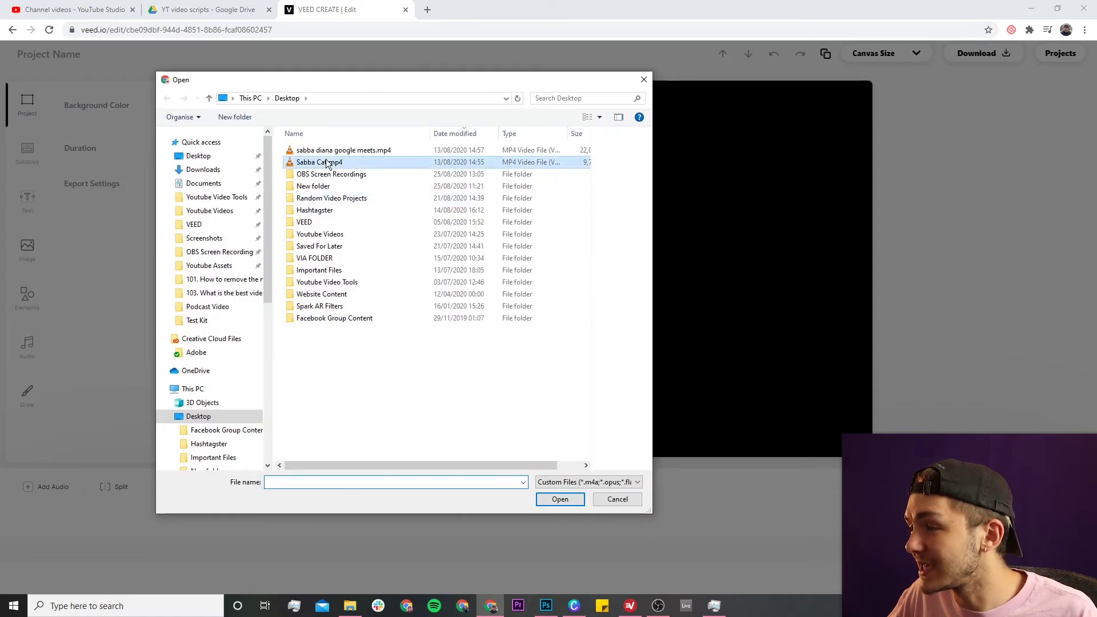
pyautogui.click(551, 500)
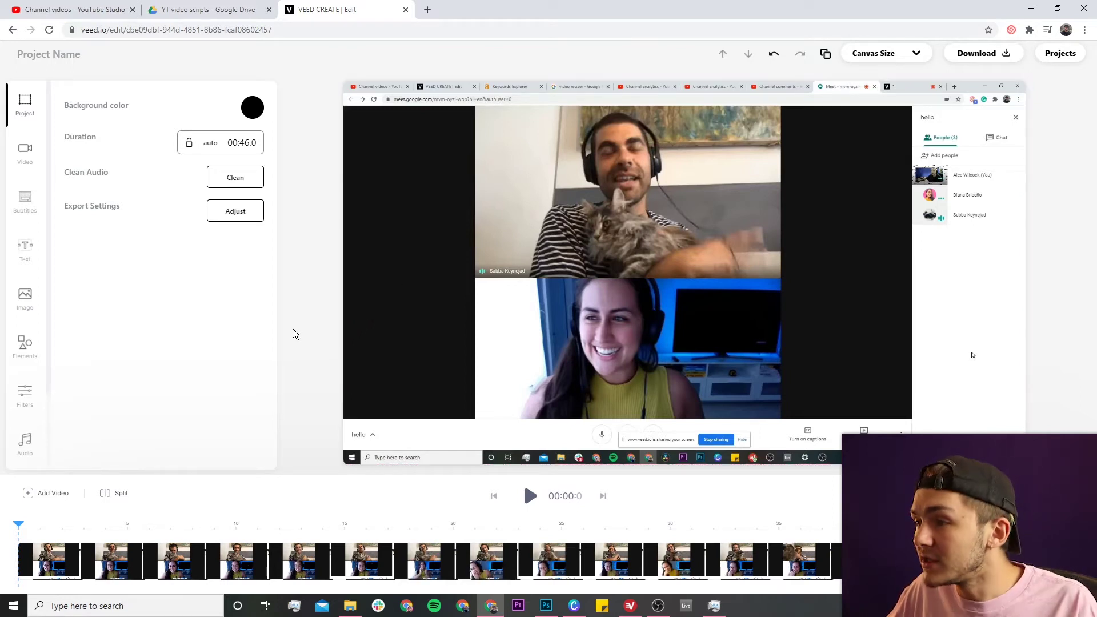
pyautogui.click(530, 495)
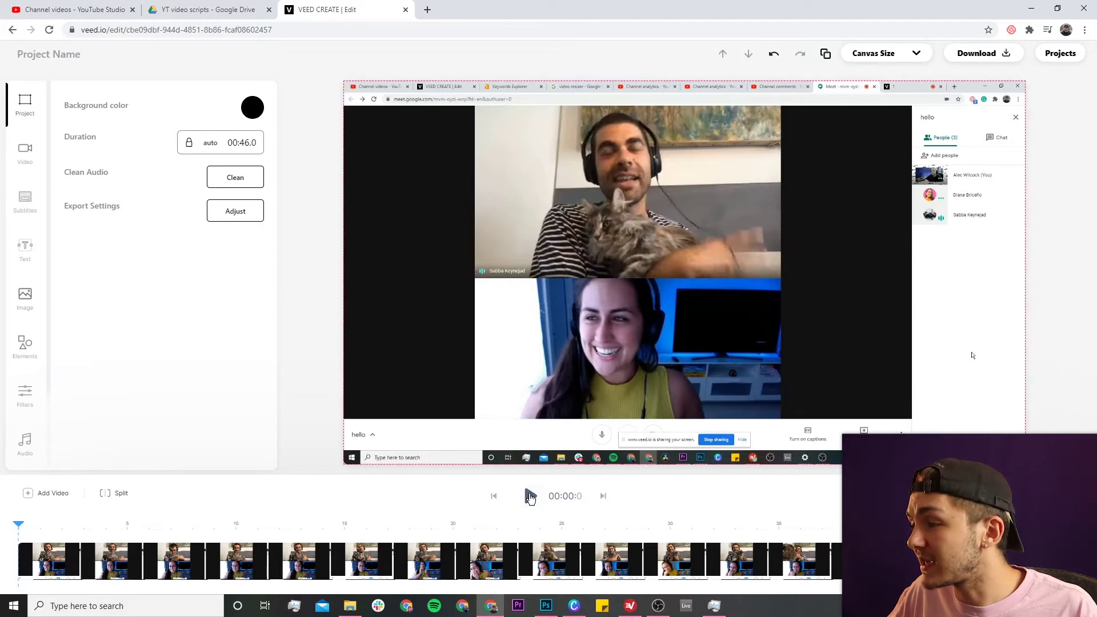
pyautogui.click(531, 496)
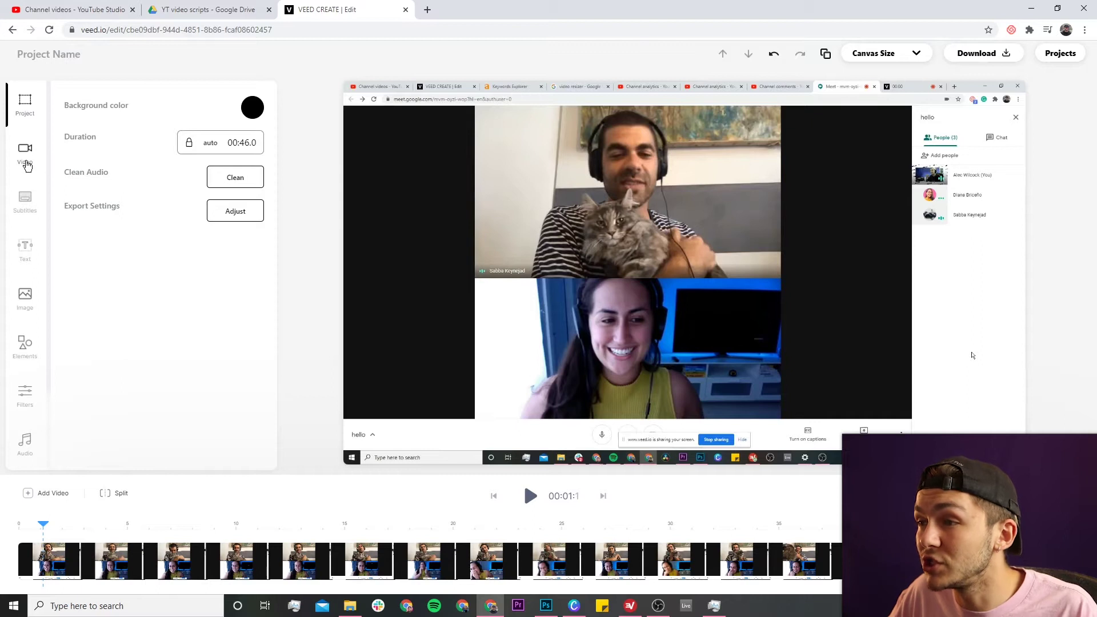
pyautogui.click(26, 156)
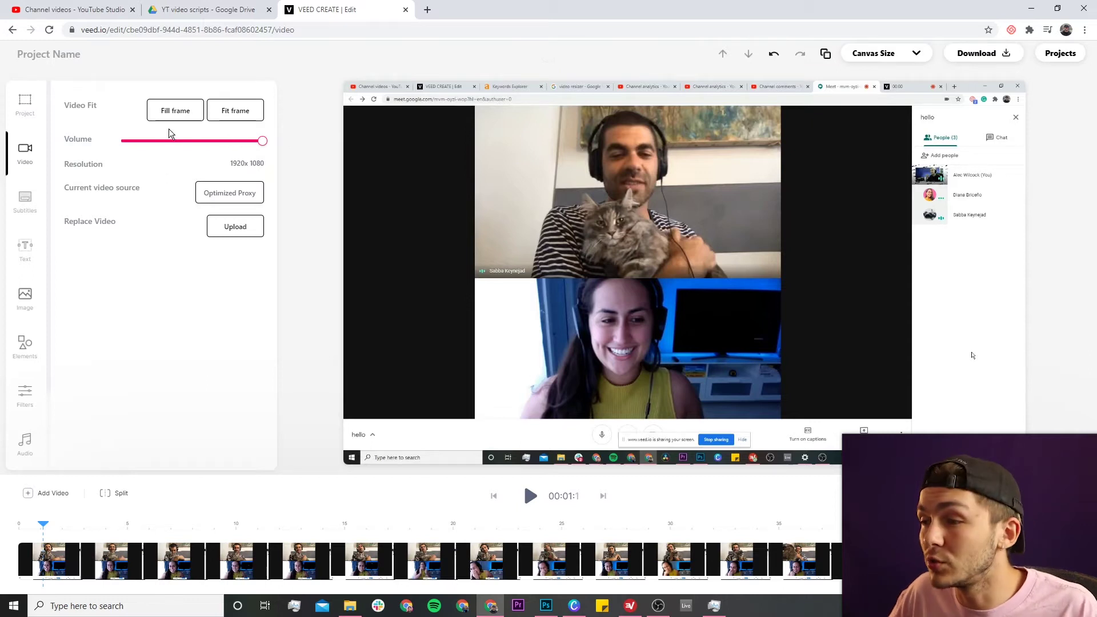
pyautogui.click(31, 444)
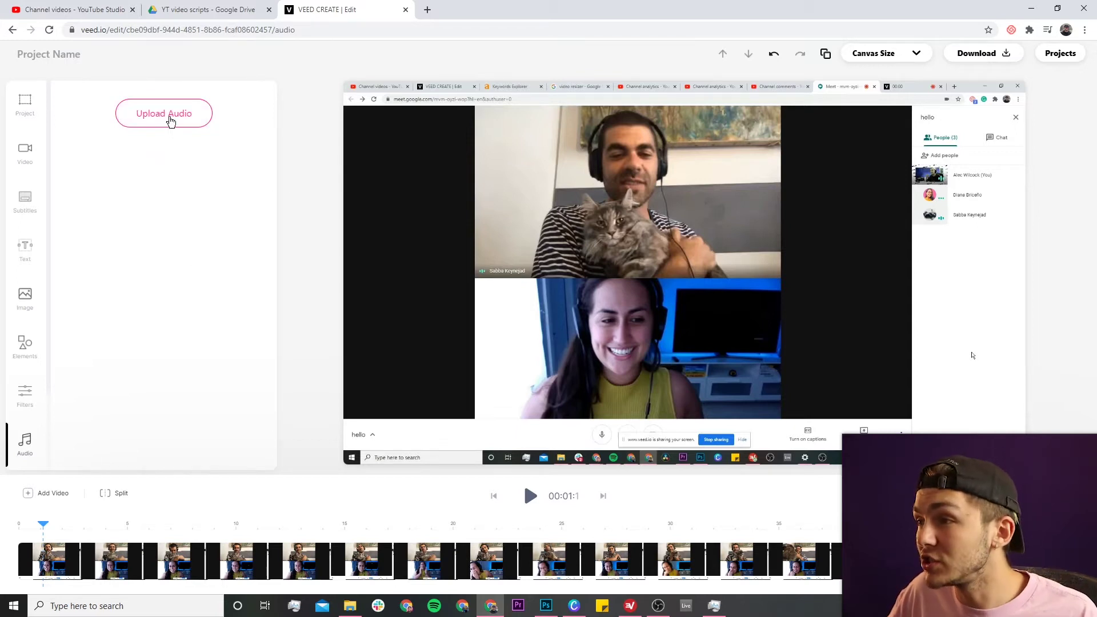
# Step: Add The Rolling Stones mp3 from Desktop > VEED > Test Kit as music
pyautogui.click(170, 120)
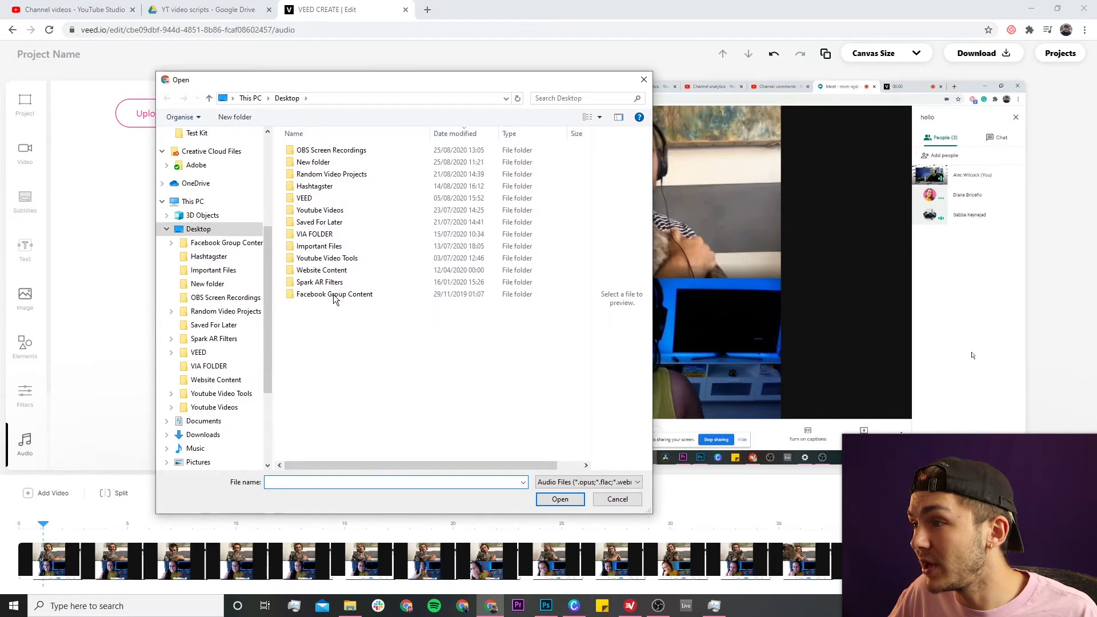
pyautogui.click(219, 351)
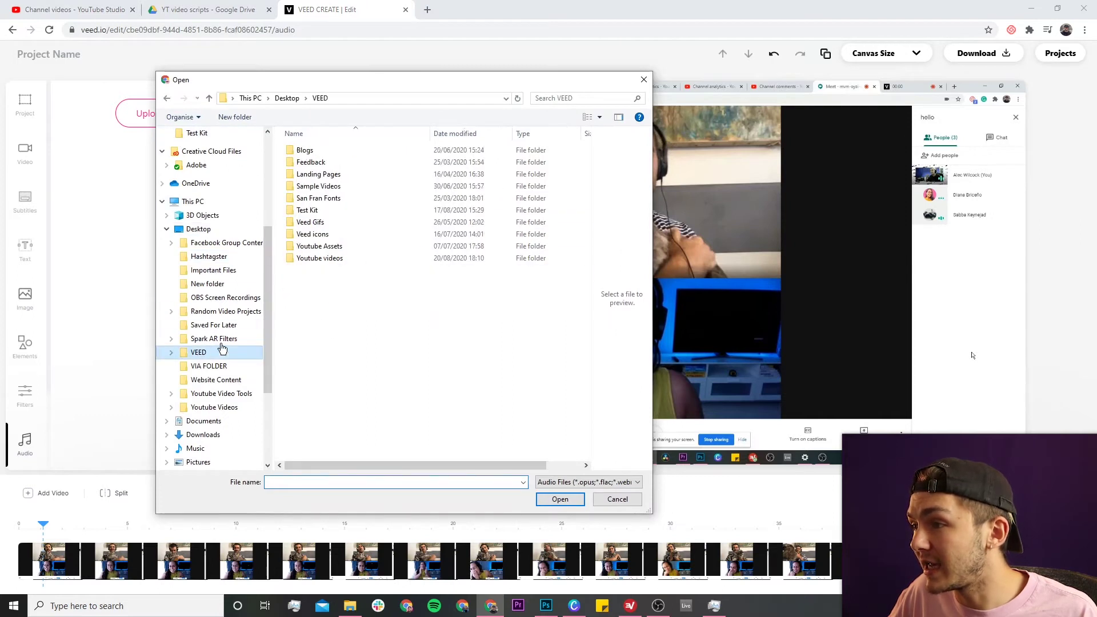
pyautogui.doubleClick(316, 209)
pyautogui.click(326, 315)
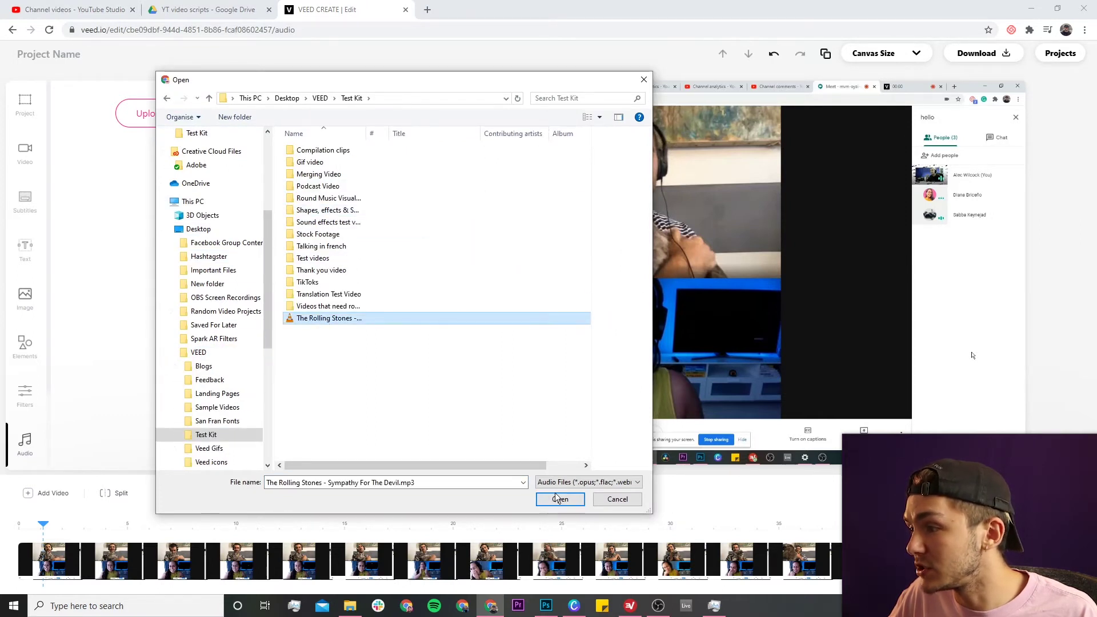
pyautogui.click(558, 498)
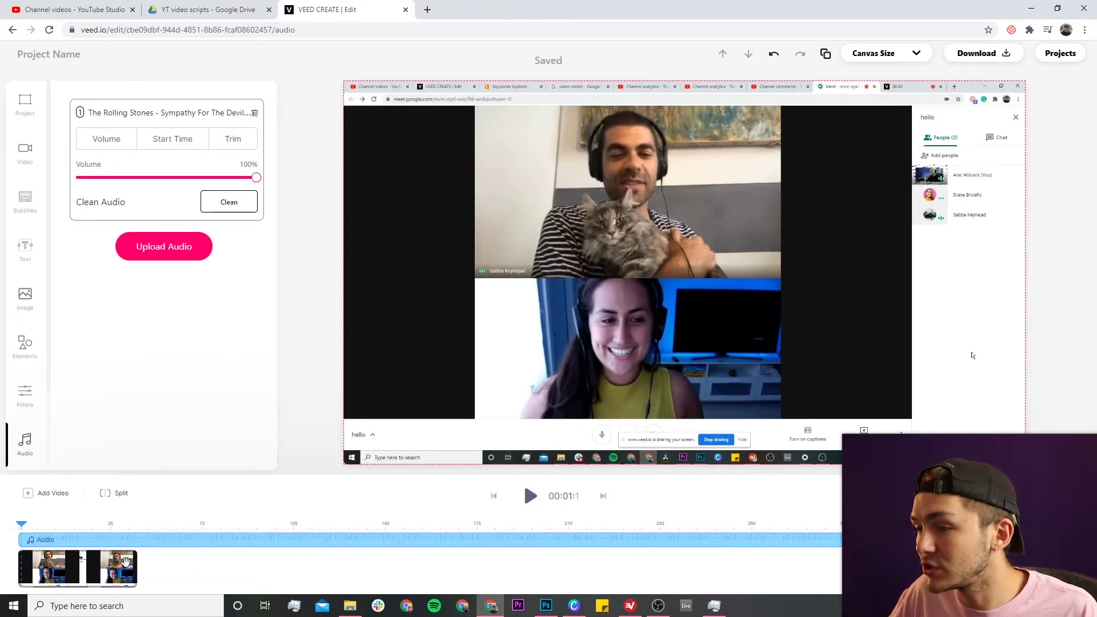
# Step: Trim the music to end at 46.53 seconds, lower its volume to 11%, and preview
pyautogui.click(233, 139)
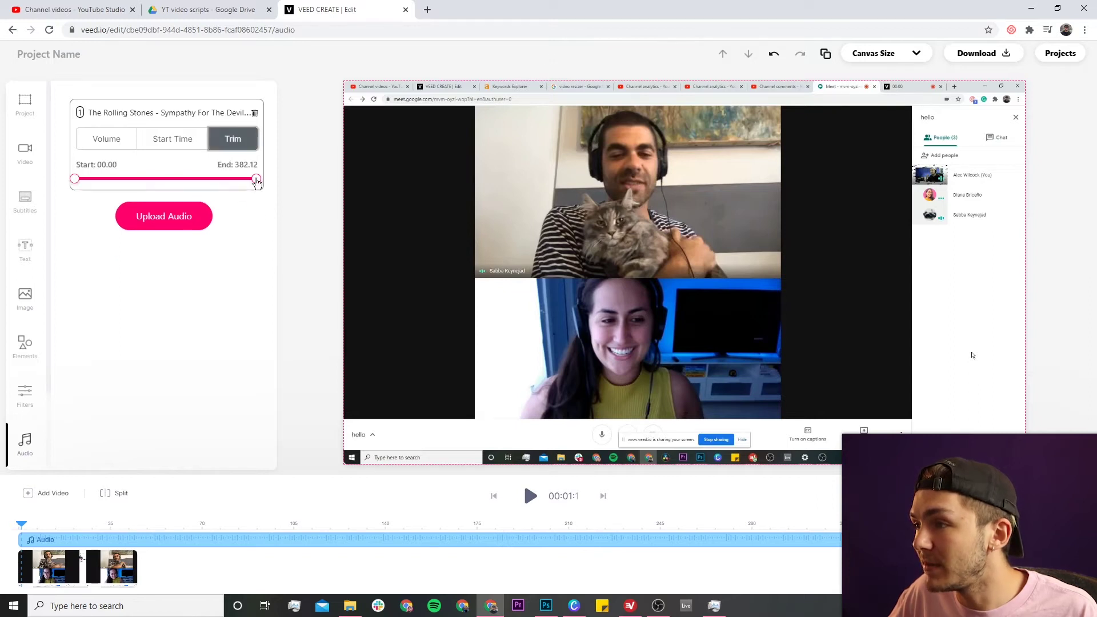
pyautogui.moveTo(256, 179); pyautogui.dragTo(100, 169)
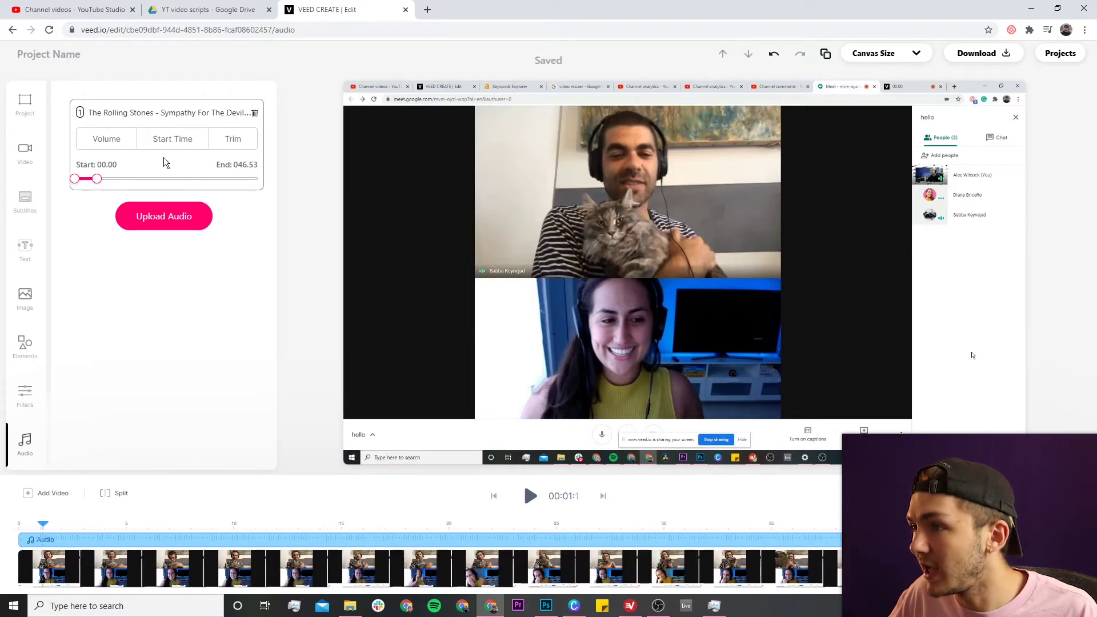
pyautogui.click(118, 141)
pyautogui.moveTo(256, 177); pyautogui.dragTo(98, 191)
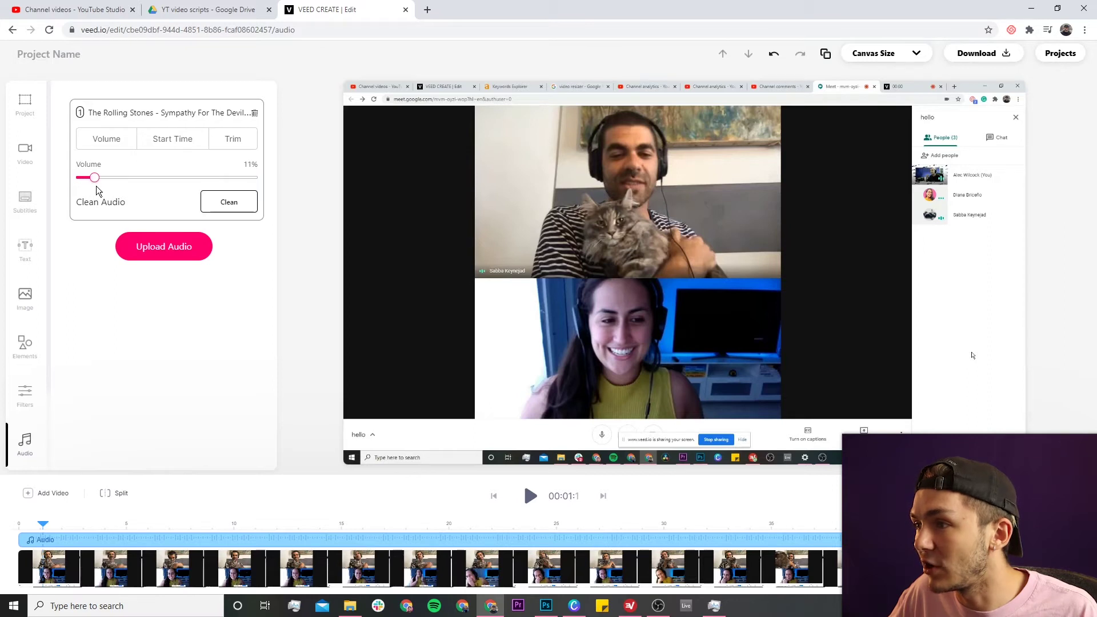
pyautogui.click(530, 497)
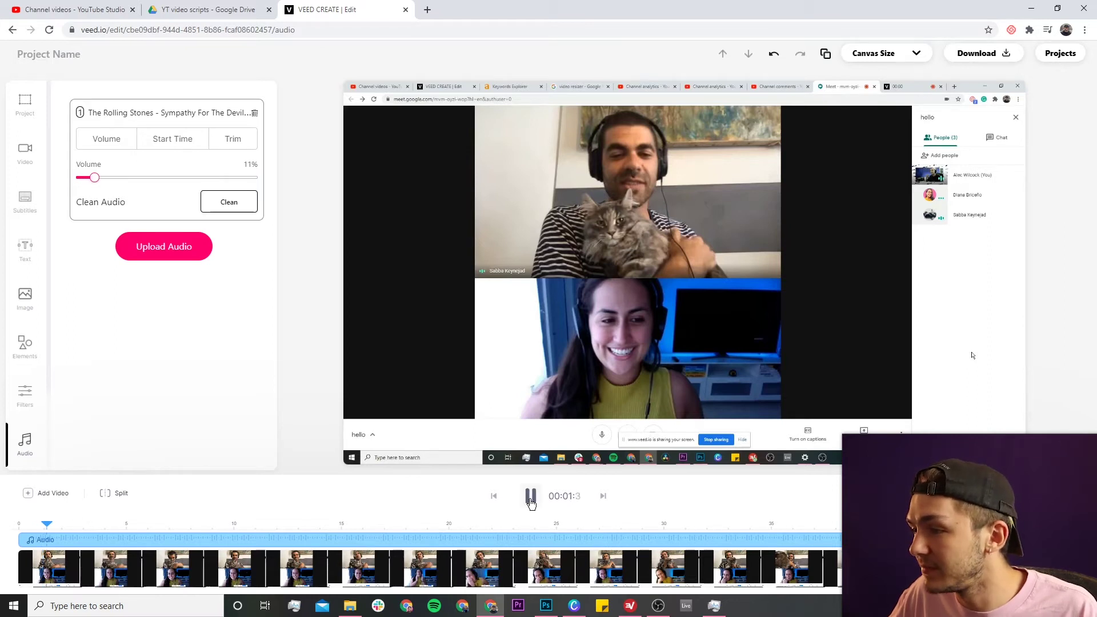
pyautogui.click(530, 500)
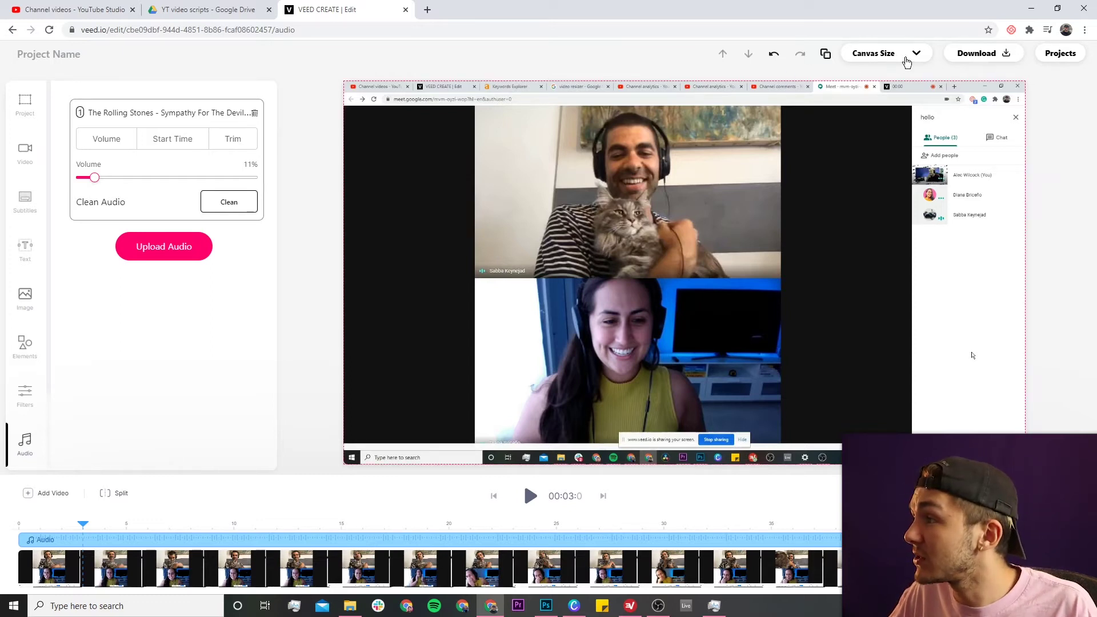
# Step: Change the canvas size preset to Square (1:1)
pyautogui.click(906, 59)
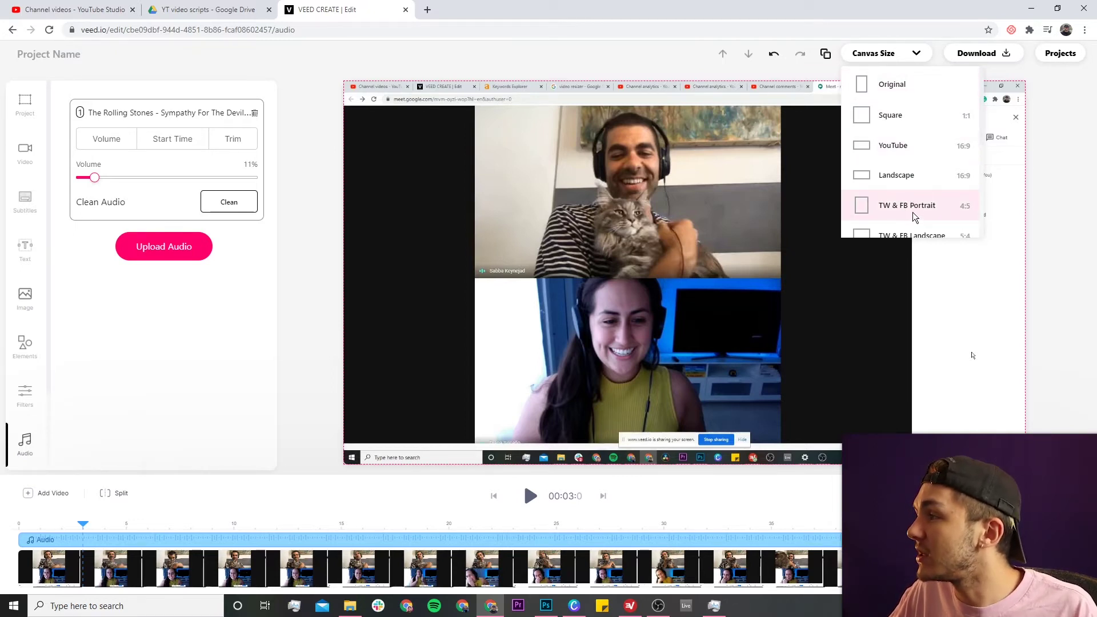
pyautogui.click(921, 121)
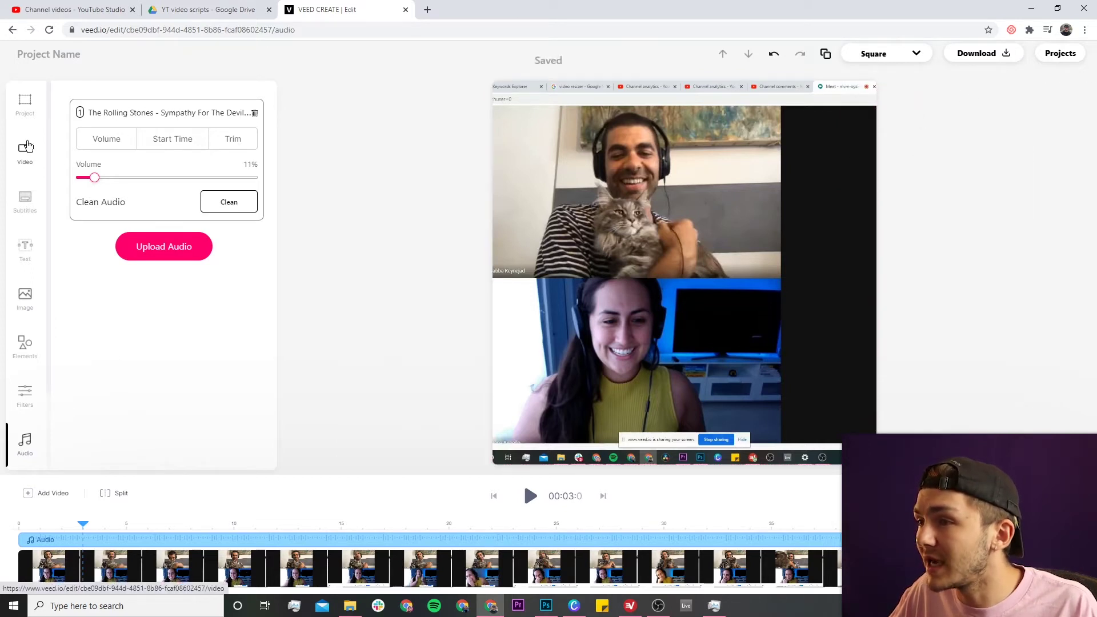
pyautogui.click(26, 148)
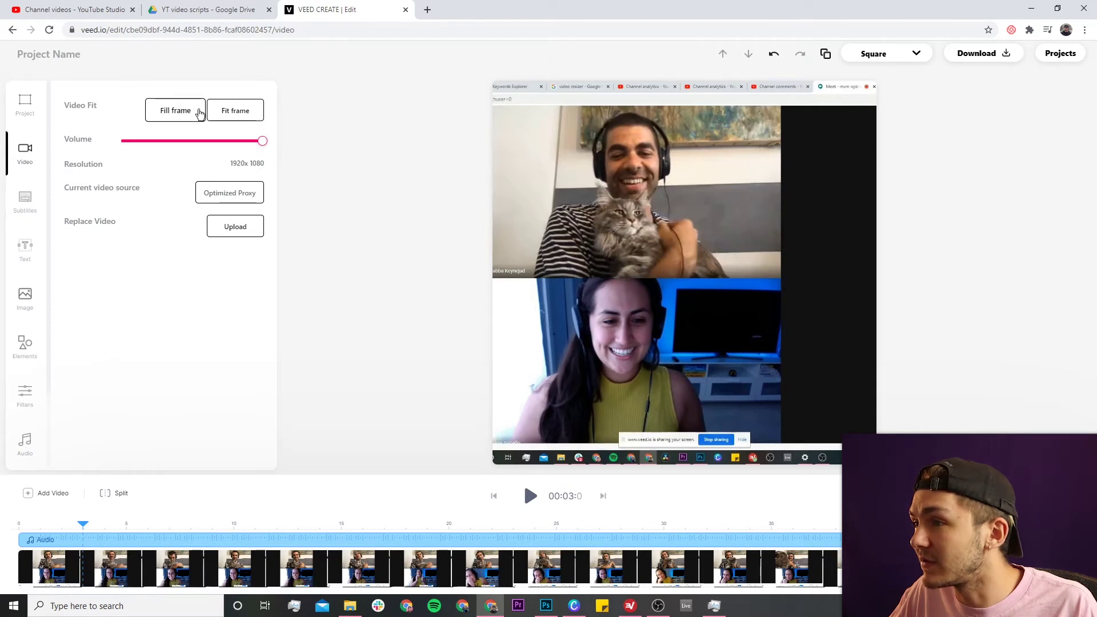
# Step: Apply Fill frame and stretch the clip's handles outward until the call fills the square, then preview
pyautogui.click(235, 110)
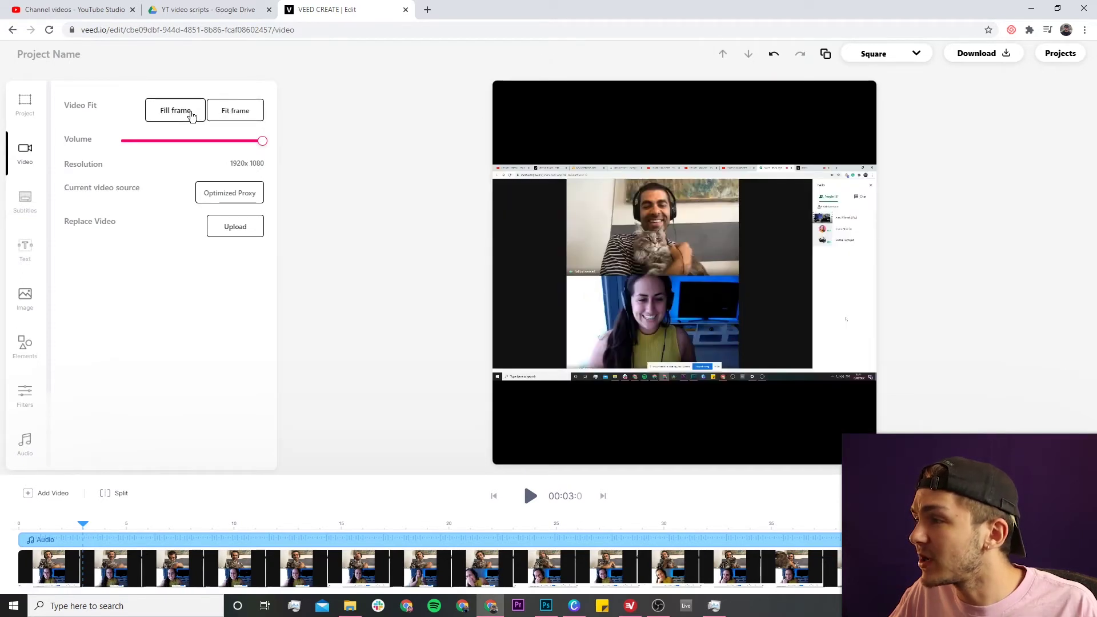
pyautogui.click(192, 116)
pyautogui.click(670, 121)
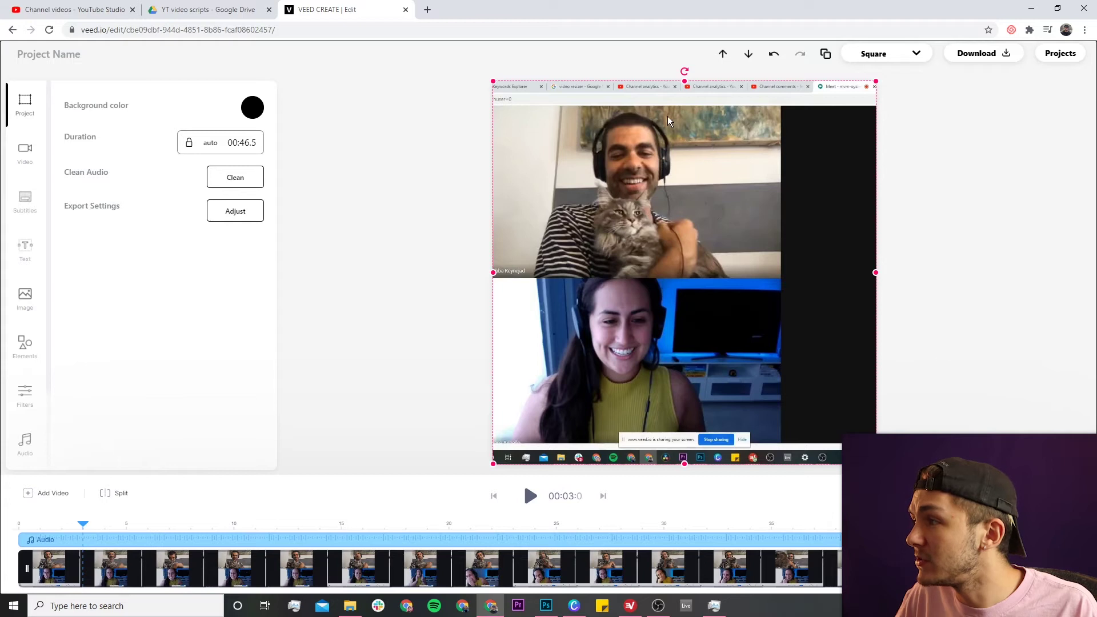
pyautogui.moveTo(875, 273); pyautogui.dragTo(1056, 253)
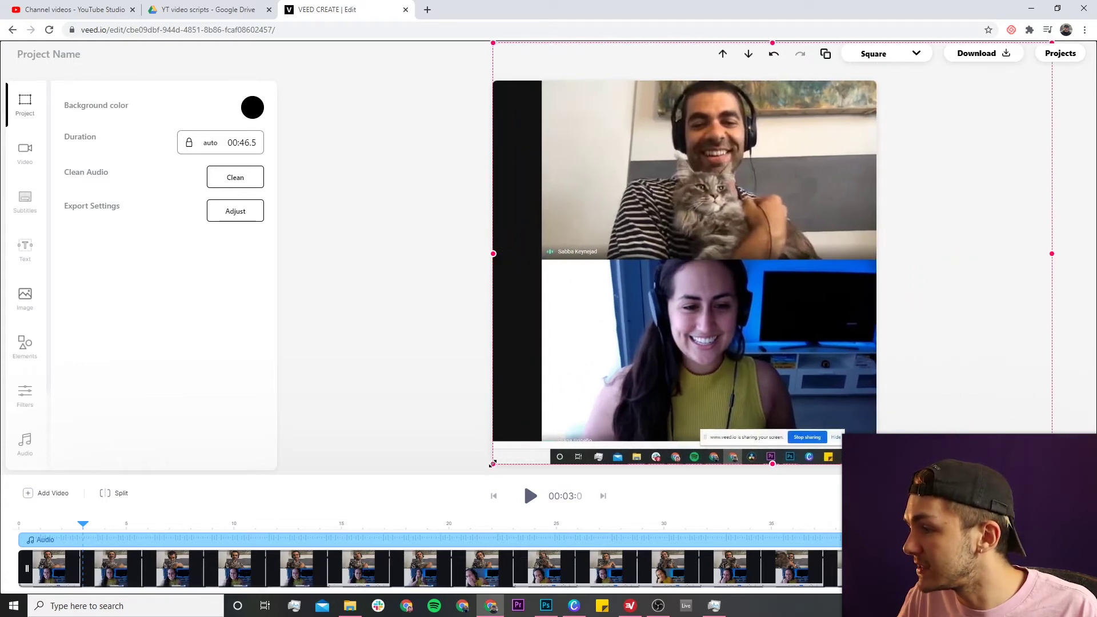
pyautogui.moveTo(492, 463); pyautogui.dragTo(395, 500)
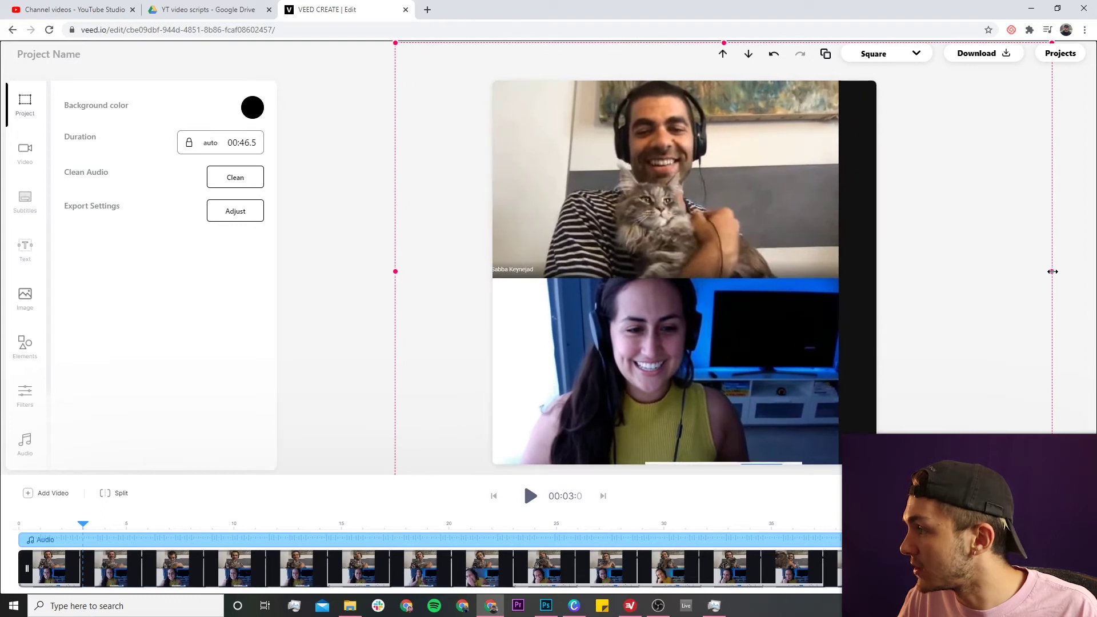
pyautogui.moveTo(1052, 272); pyautogui.dragTo(1086, 271)
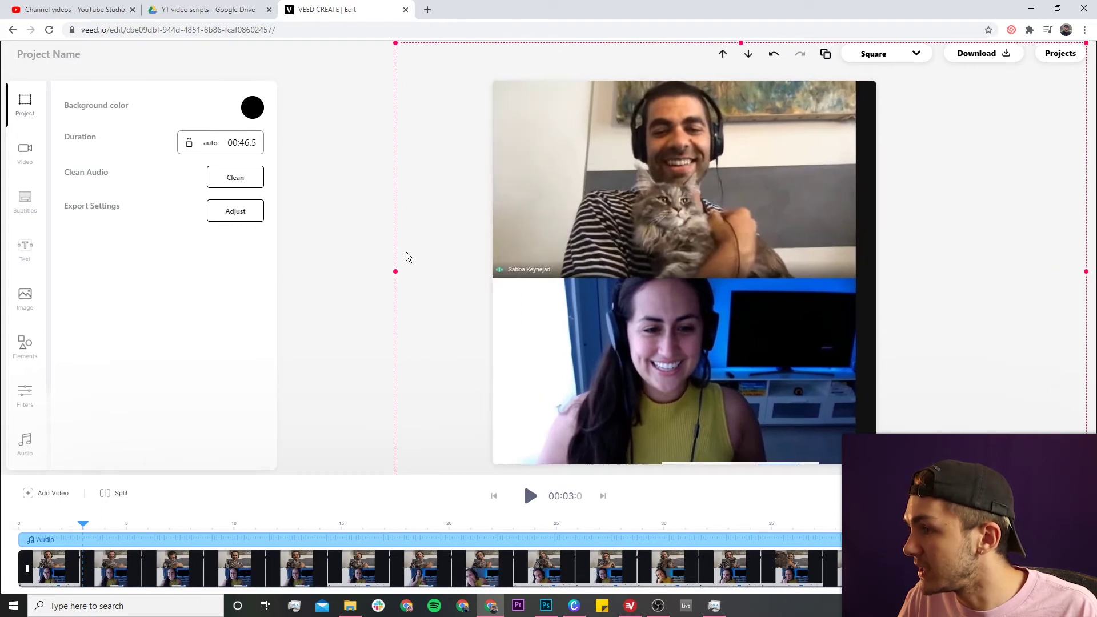
pyautogui.click(531, 496)
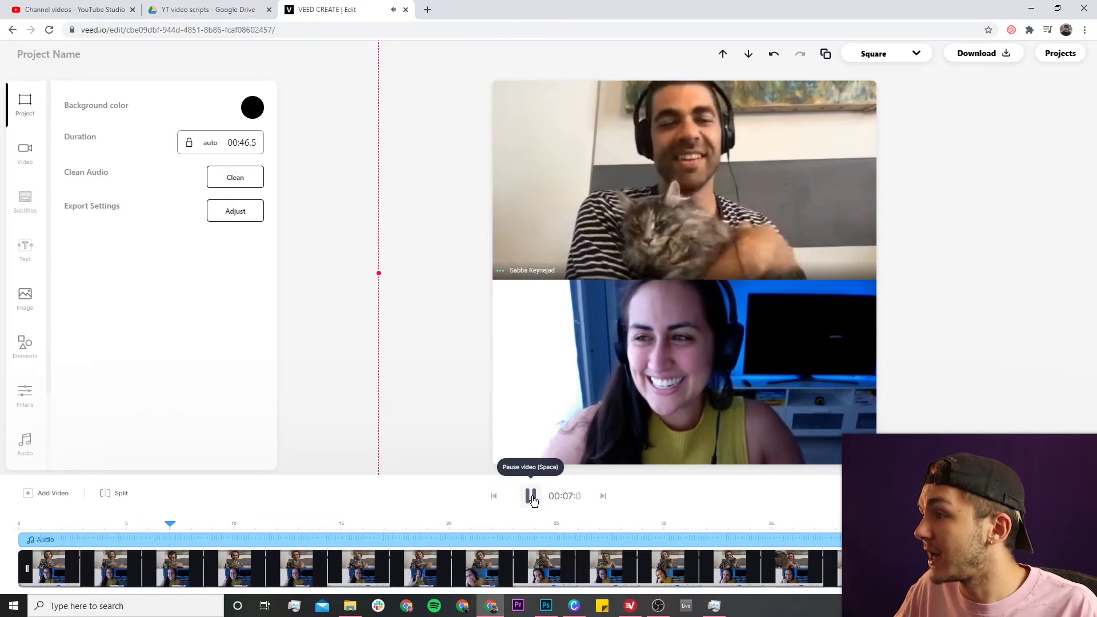
pyautogui.click(531, 498)
pyautogui.click(326, 373)
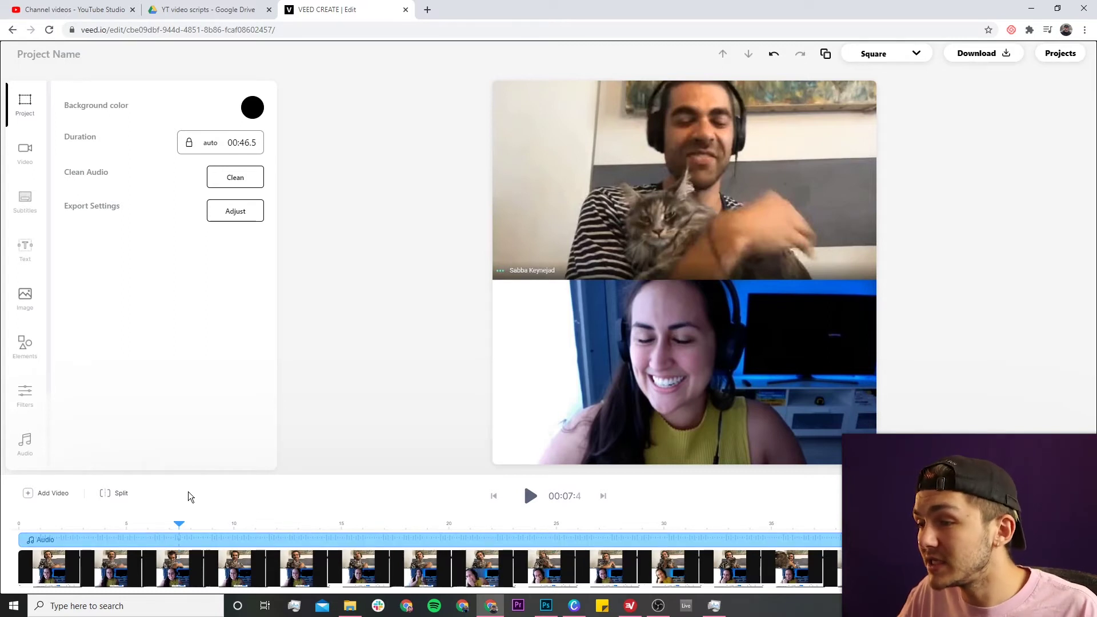
pyautogui.click(356, 522)
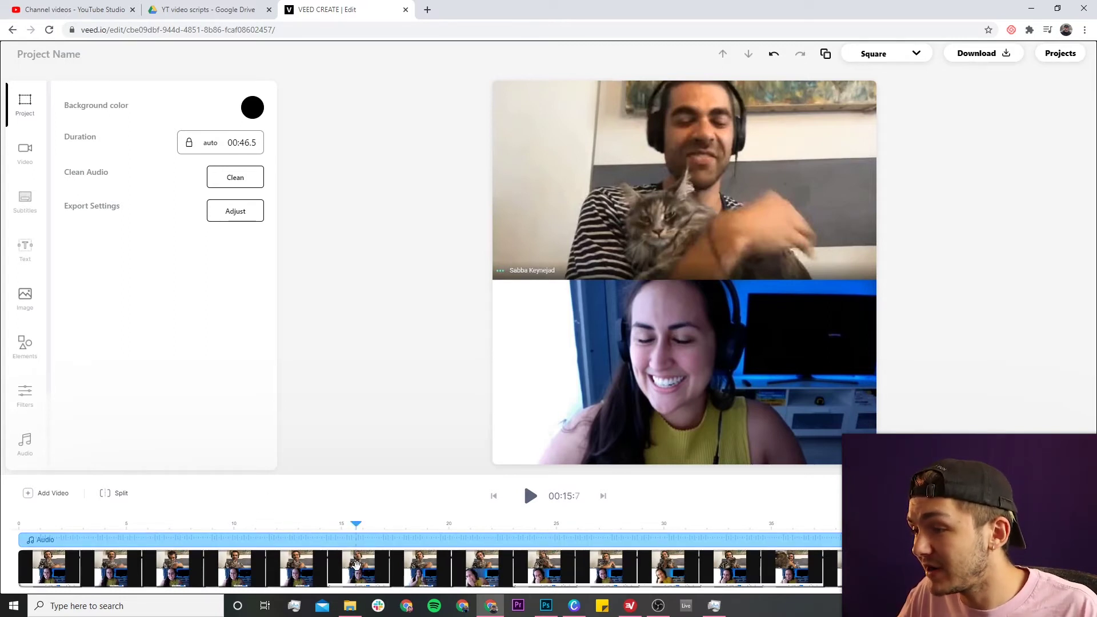
# Step: Split the clip at 15.7s and 25.8s, delete the short piece, and close the gap
pyautogui.click(356, 565)
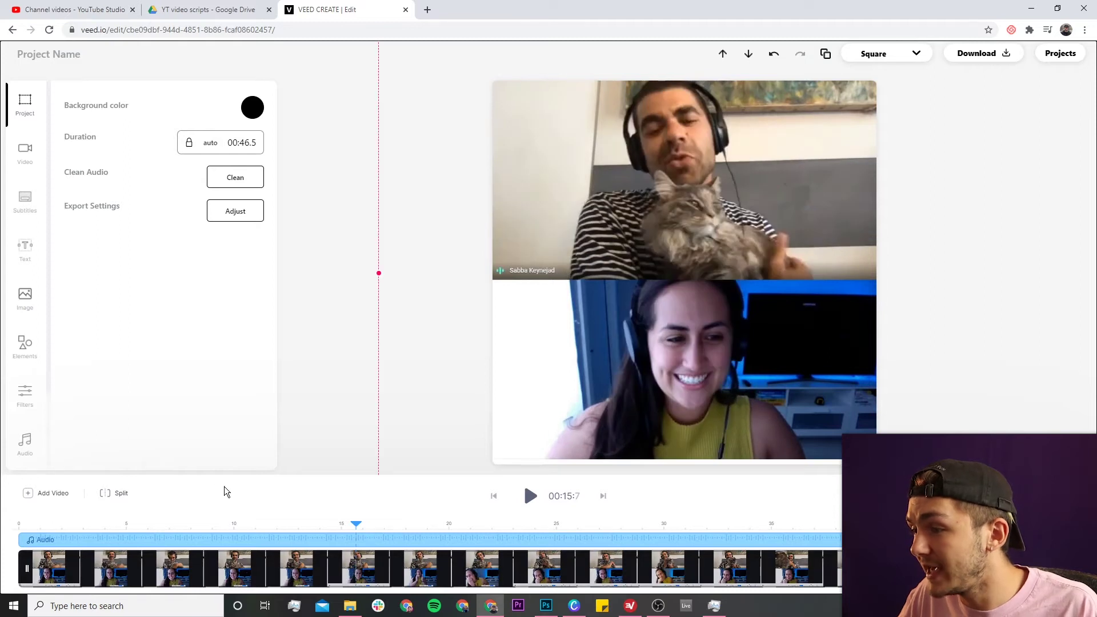
pyautogui.click(118, 493)
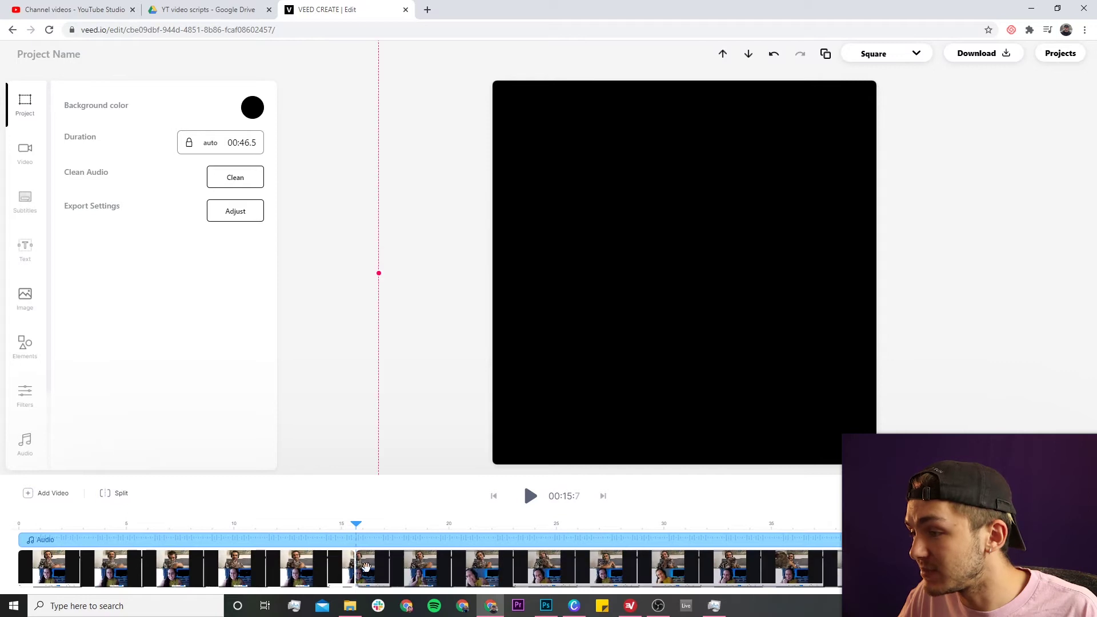
pyautogui.moveTo(366, 567); pyautogui.dragTo(512, 567)
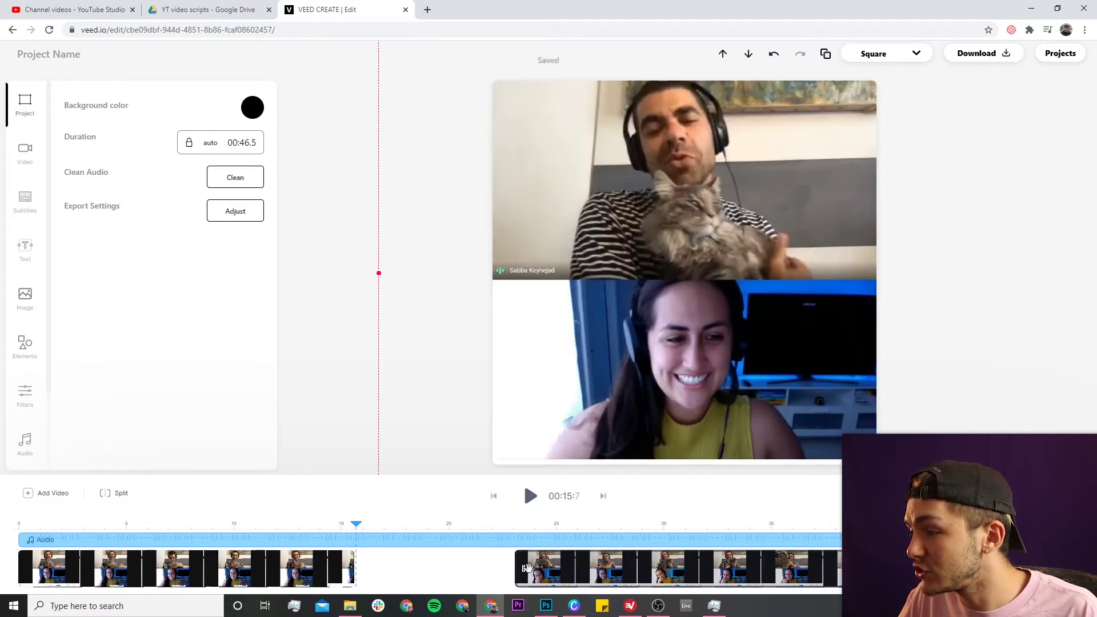
pyautogui.click(574, 526)
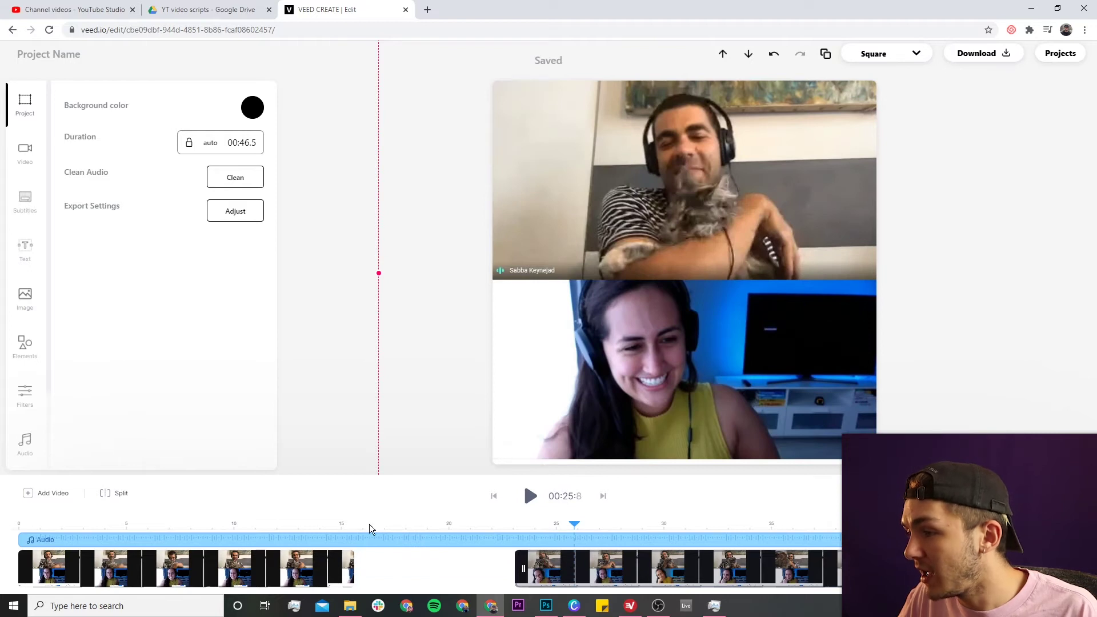
pyautogui.click(118, 492)
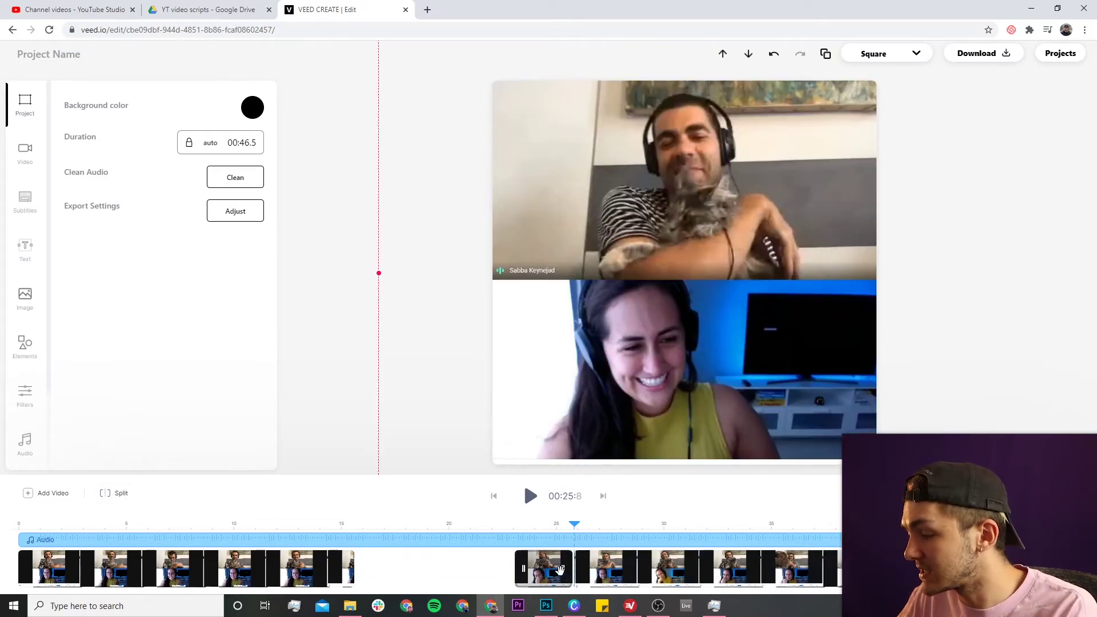
pyautogui.press('Delete')
pyautogui.moveTo(692, 577); pyautogui.dragTo(474, 576)
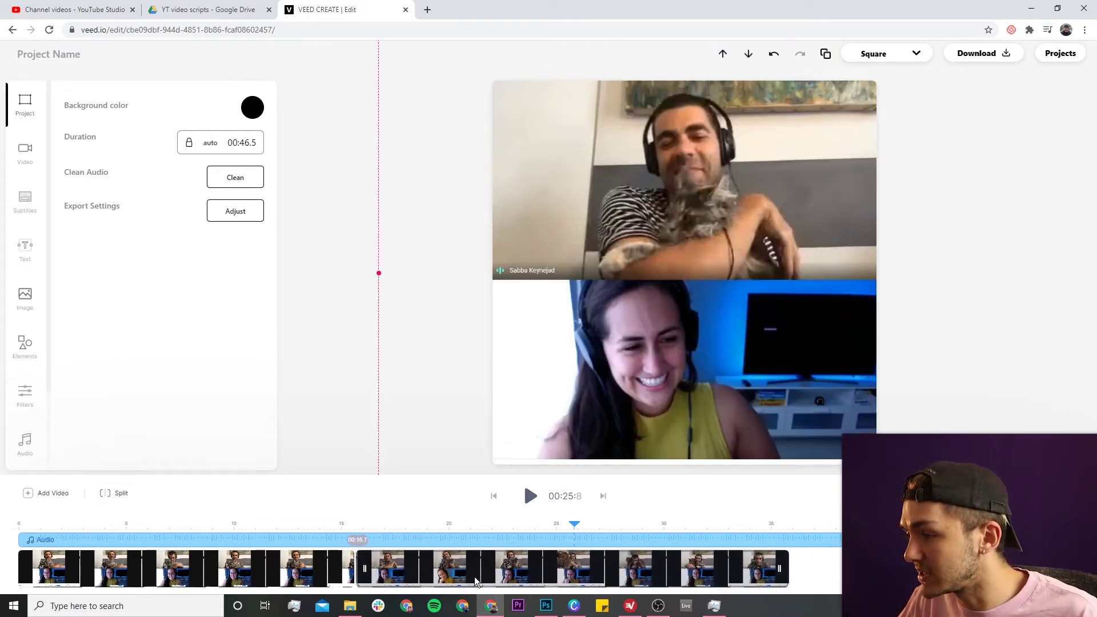
# Step: Trim the second clip's end and the first clip's opening, then butt the clips together
pyautogui.moveTo(315, 520); pyautogui.dragTo(429, 515)
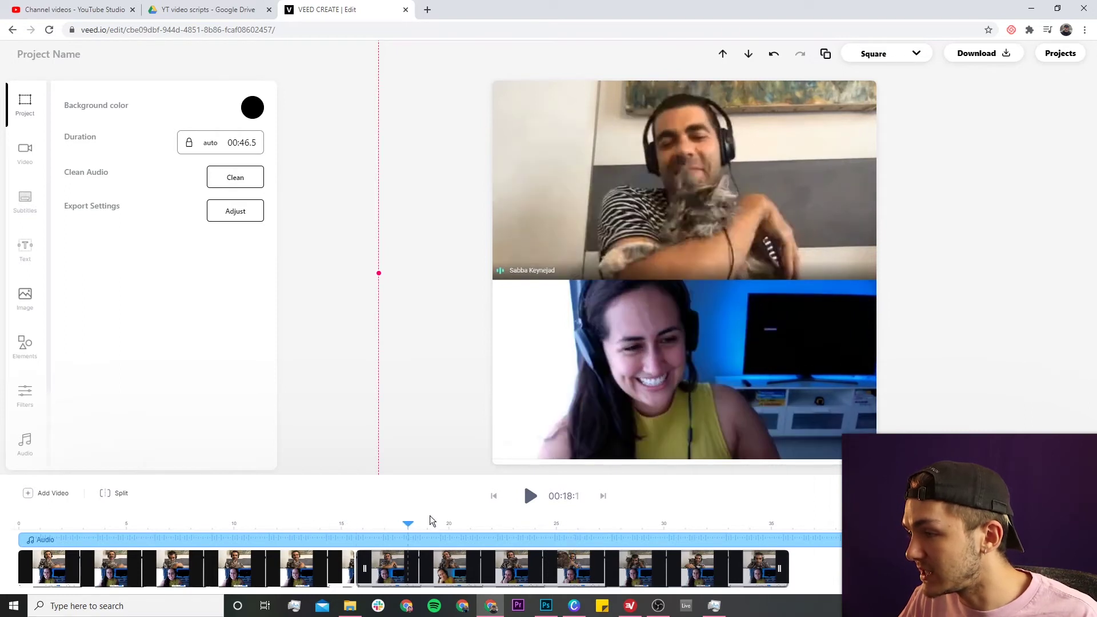
pyautogui.click(563, 524)
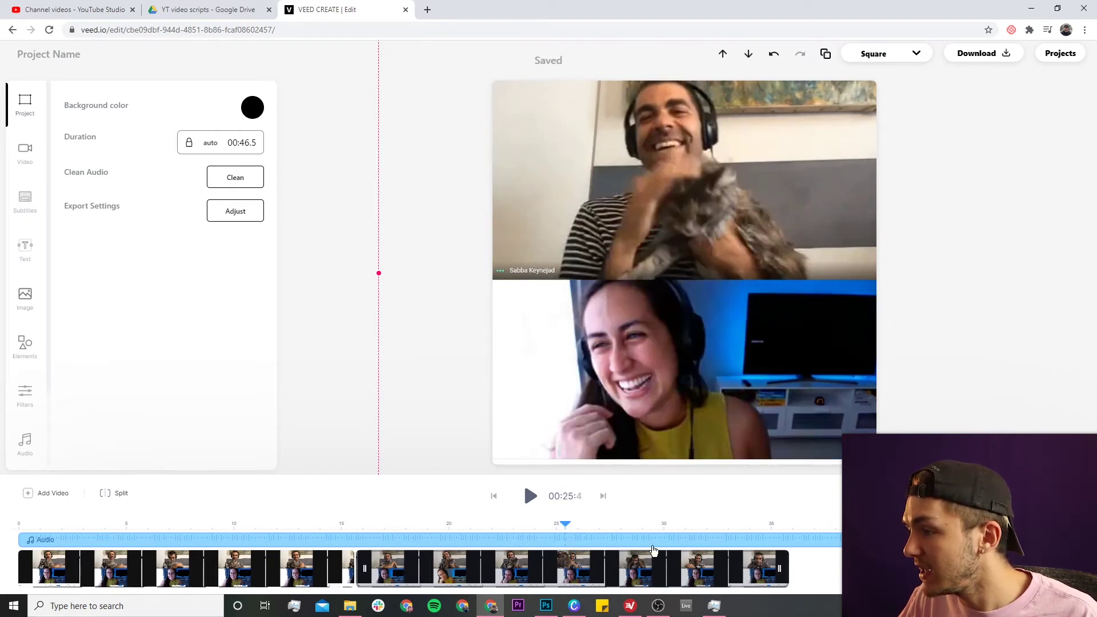
pyautogui.moveTo(778, 568); pyautogui.dragTo(672, 568)
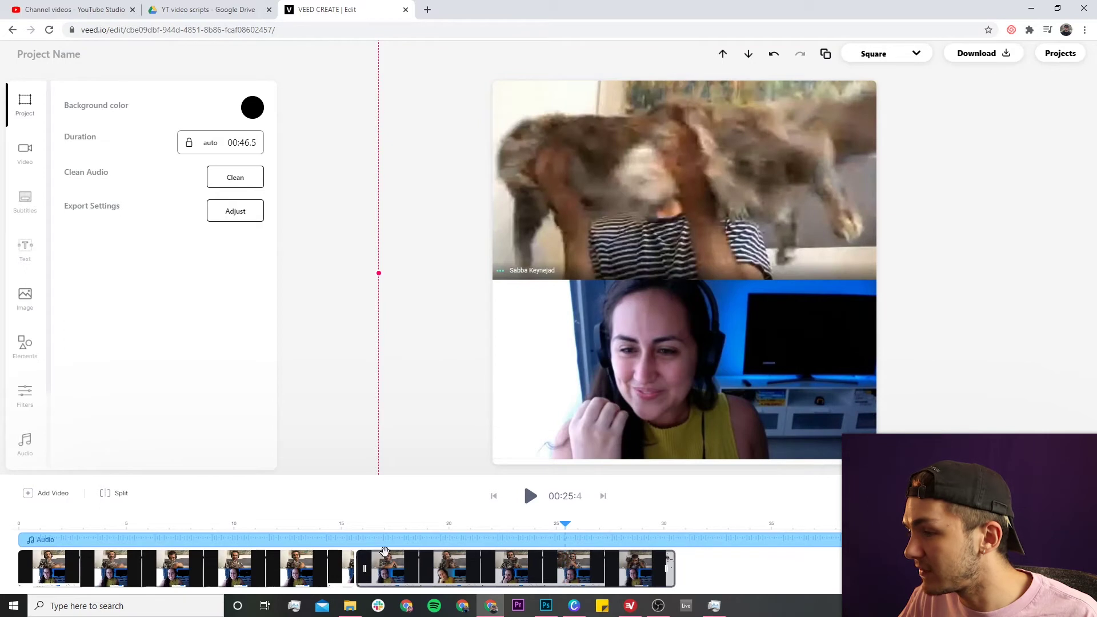
pyautogui.click(36, 524)
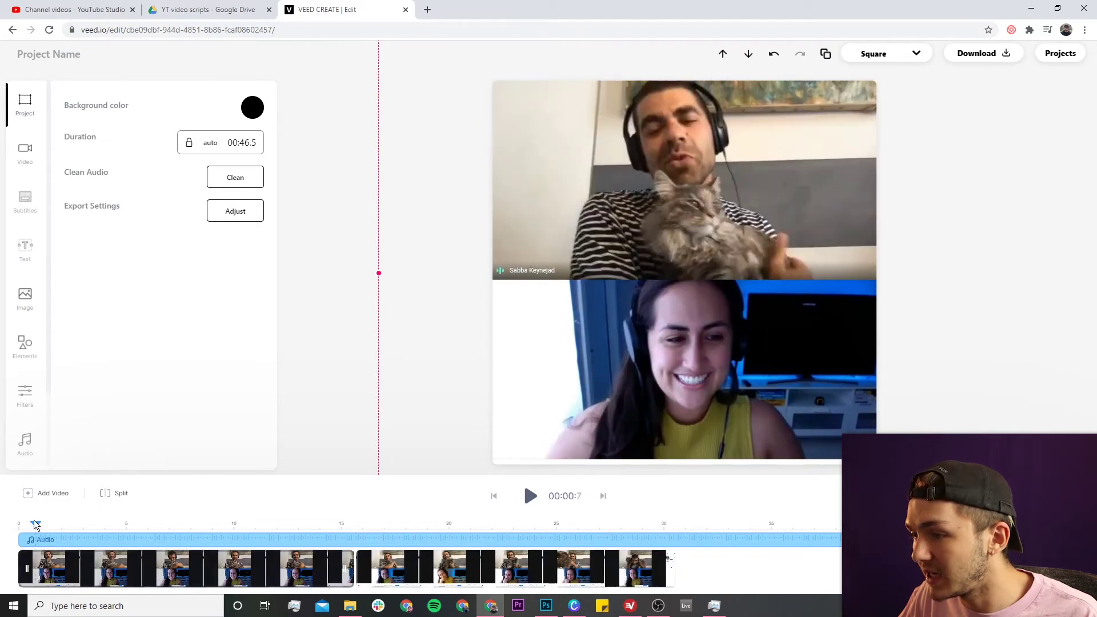
pyautogui.moveTo(27, 568); pyautogui.dragTo(111, 567)
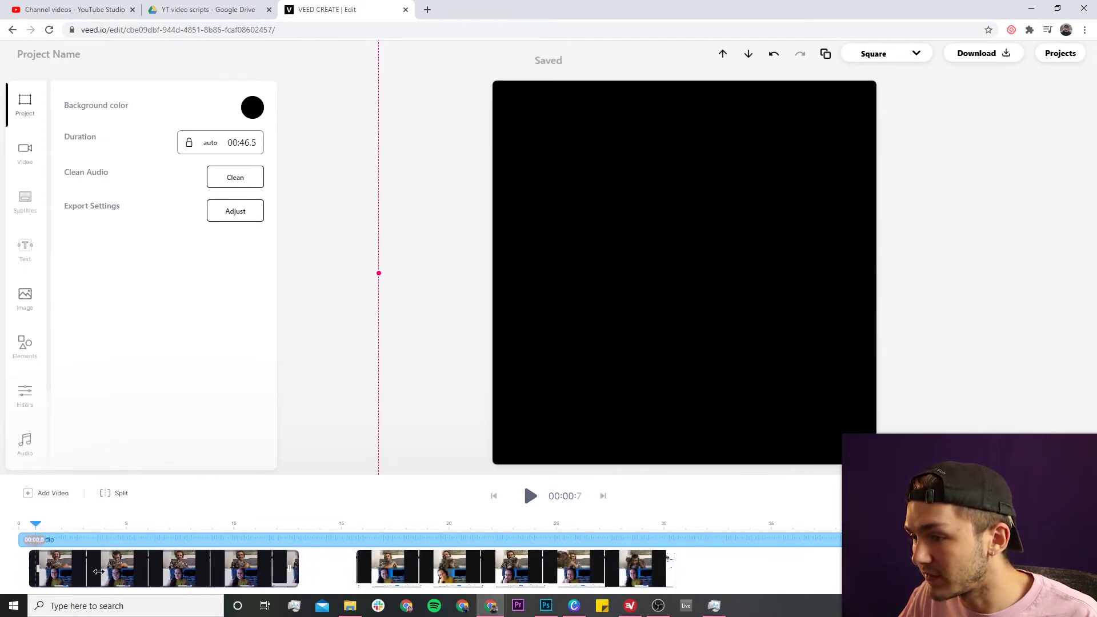
pyautogui.moveTo(386, 575); pyautogui.dragTo(321, 575)
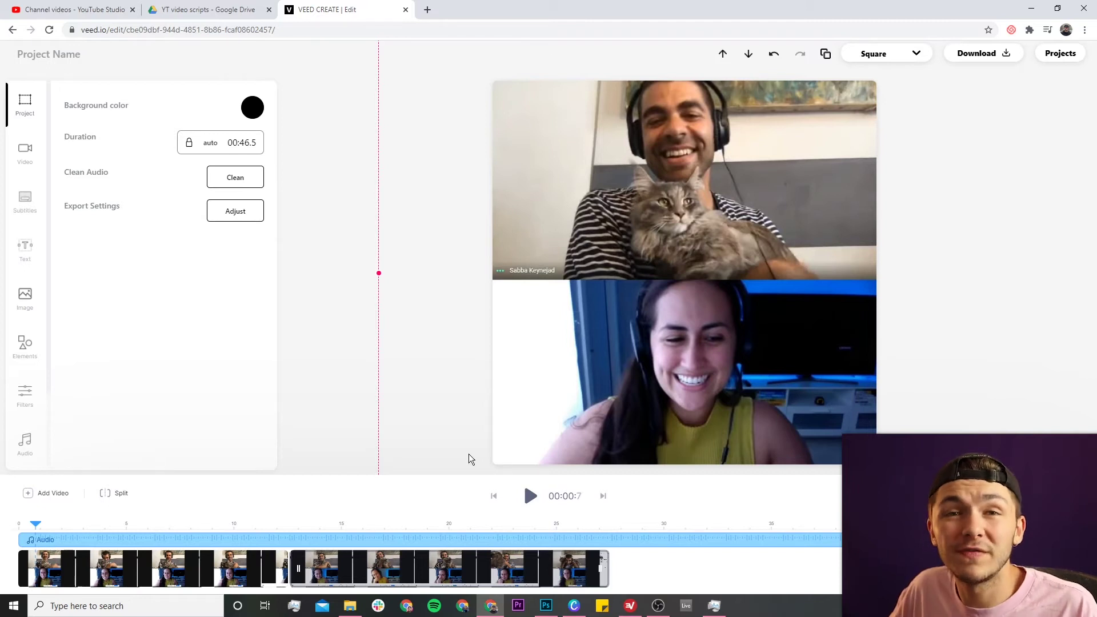
pyautogui.click(683, 540)
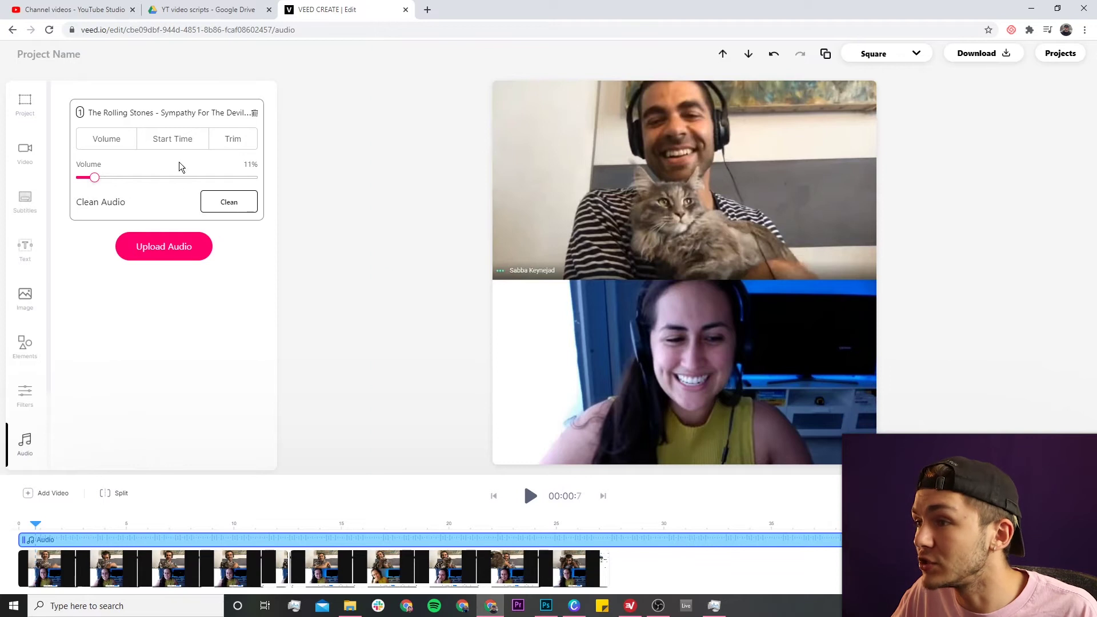
# Step: Trim the music track's end back to 27.29 seconds
pyautogui.click(222, 142)
pyautogui.moveTo(100, 187); pyautogui.dragTo(90, 184)
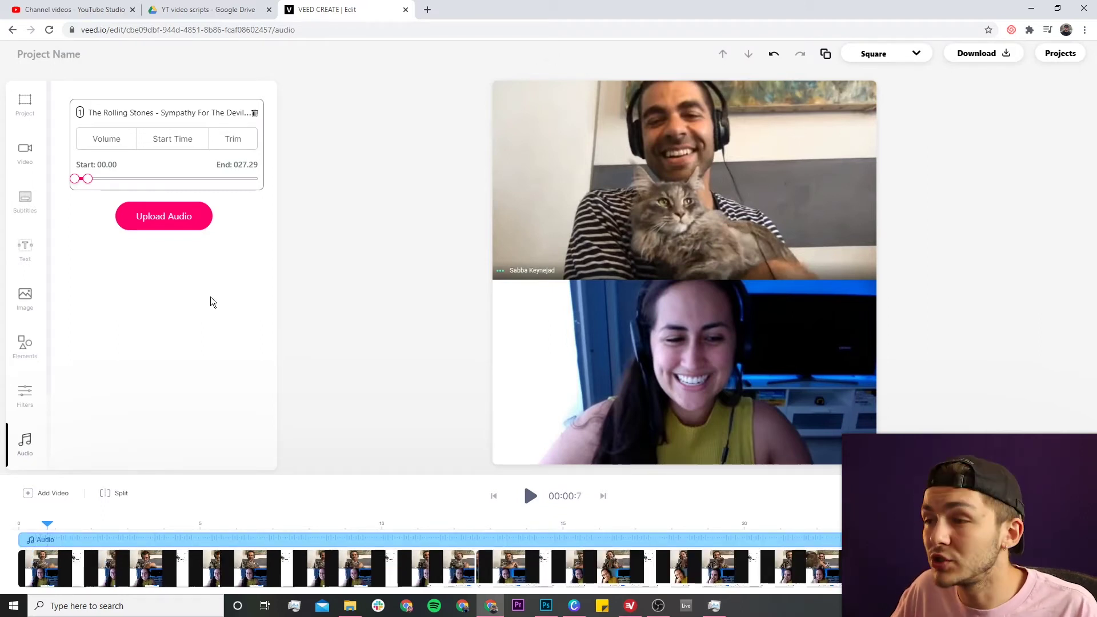
pyautogui.click(33, 298)
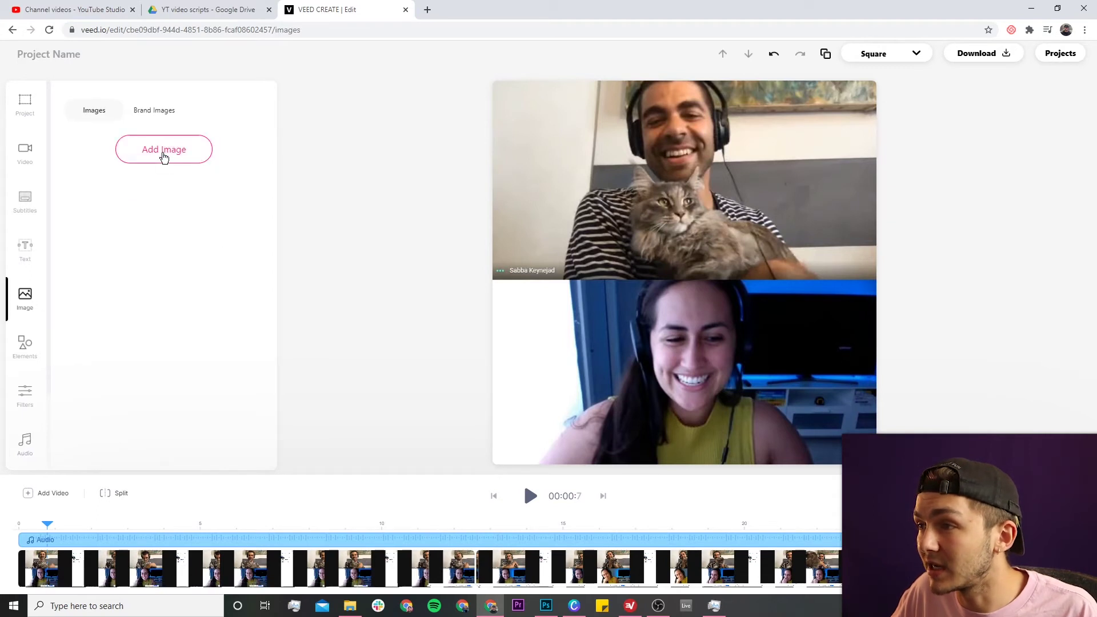
# Step: Add the Instagram brand logo, shrink it to the top-left, and show it 8.4–9.8 seconds
pyautogui.click(150, 112)
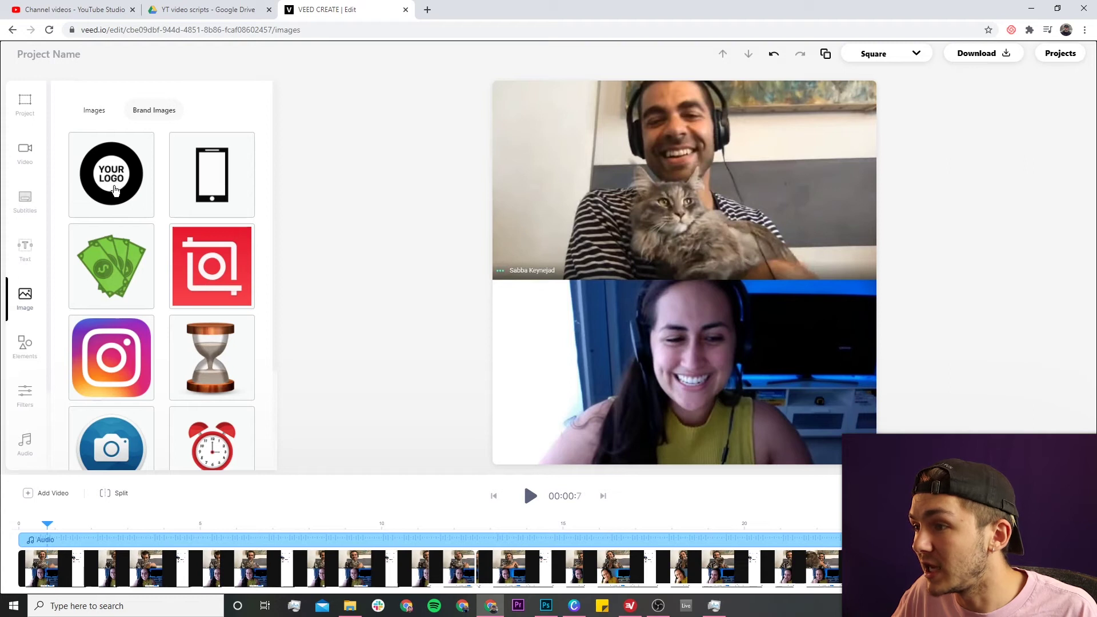
pyautogui.click(111, 359)
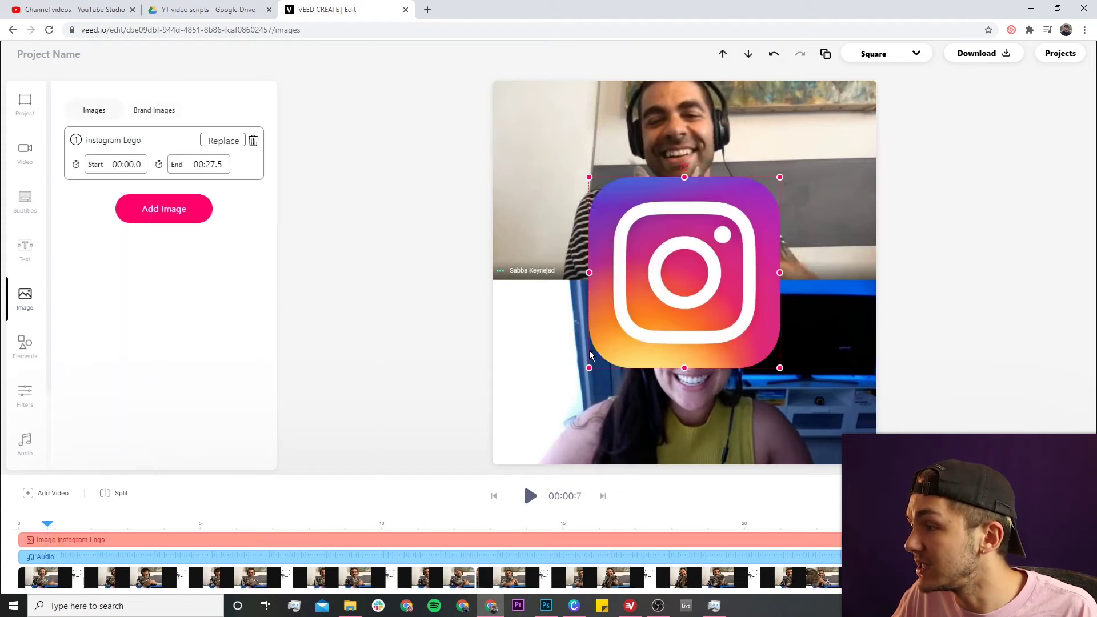
pyautogui.moveTo(588, 370); pyautogui.dragTo(507, 106)
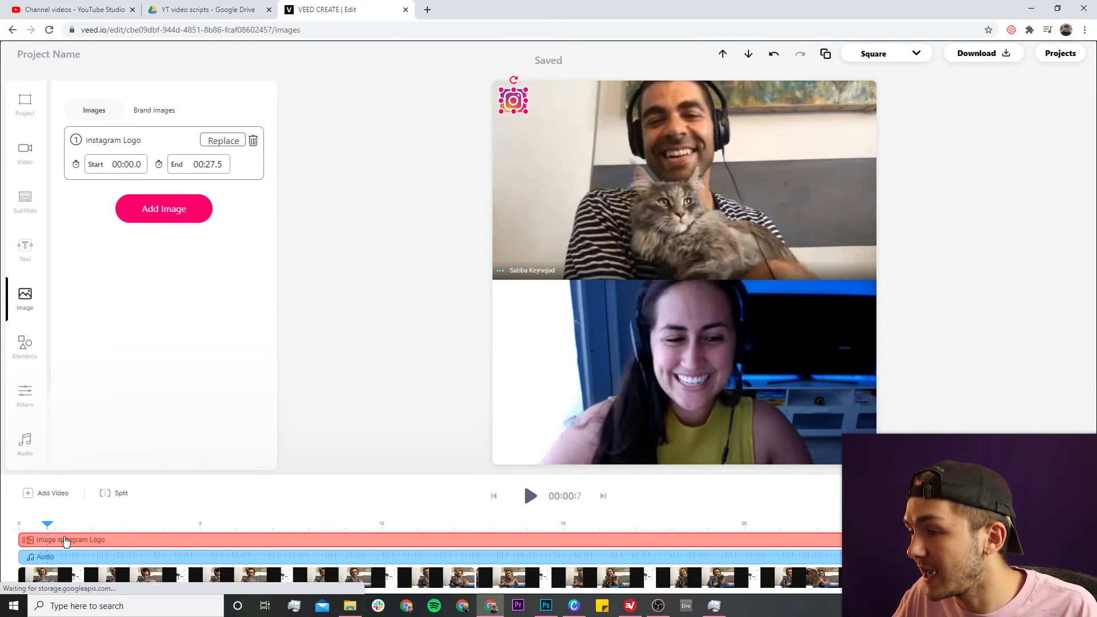
pyautogui.moveTo(22, 540); pyautogui.dragTo(328, 539)
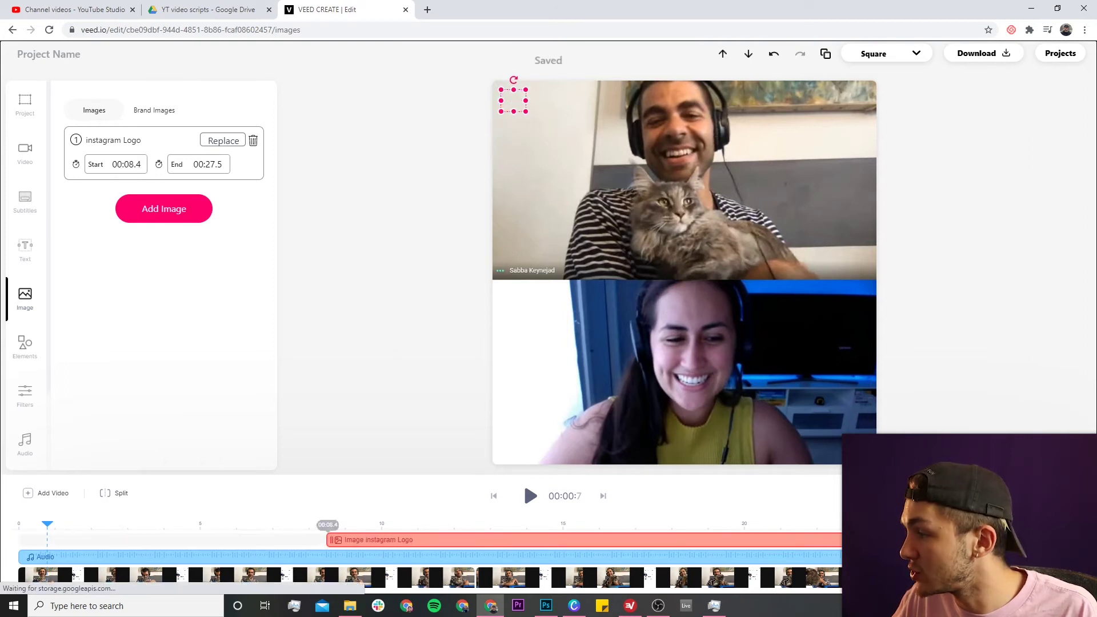
pyautogui.moveTo(840, 540); pyautogui.dragTo(288, 525)
pyautogui.click(529, 504)
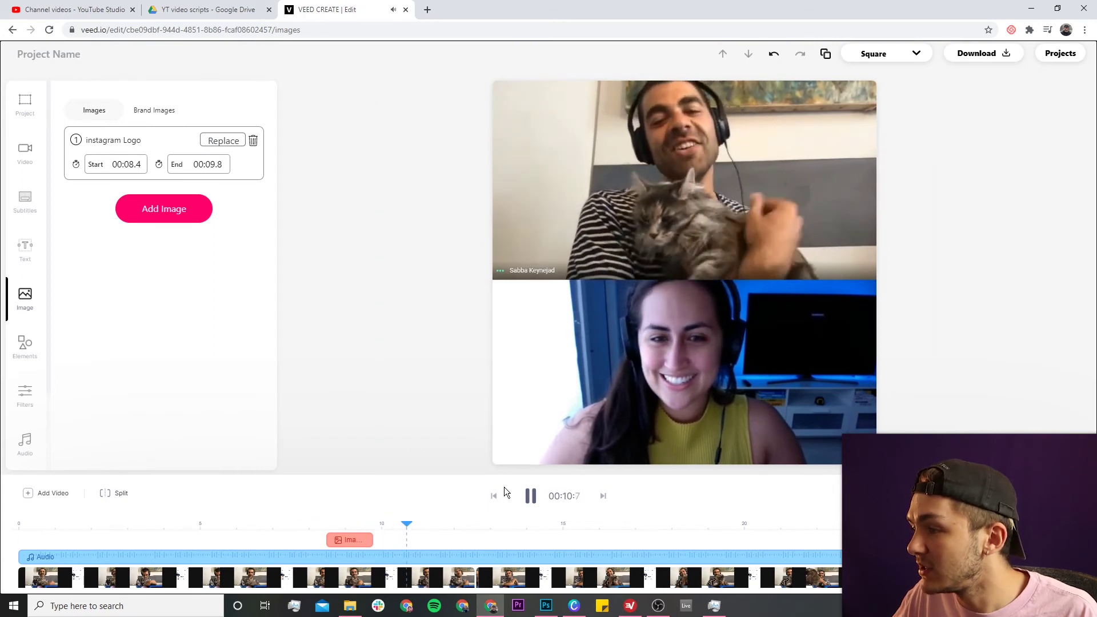
pyautogui.click(531, 497)
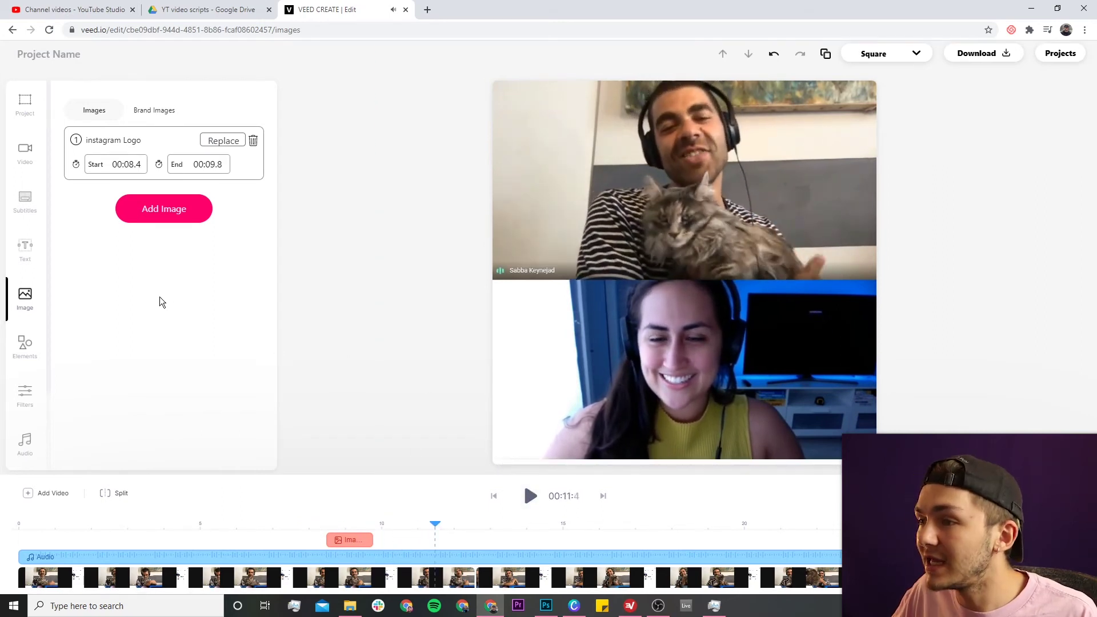
# Step: Add a white 'WATCH THIS' title in the Anton font at the top-left of the video
pyautogui.click(25, 249)
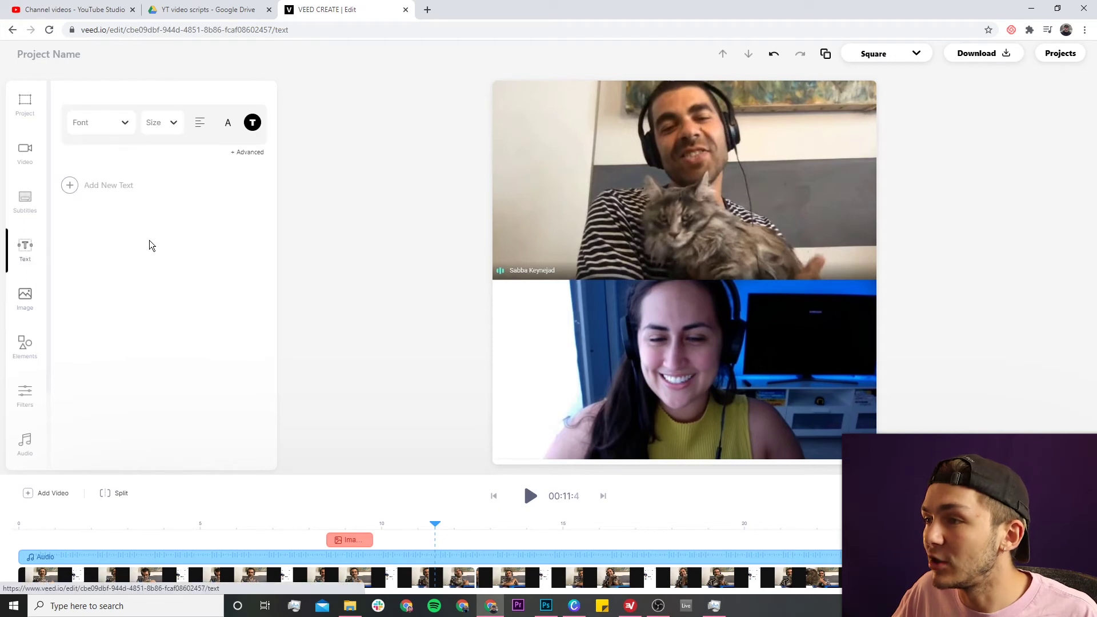
pyautogui.click(118, 183)
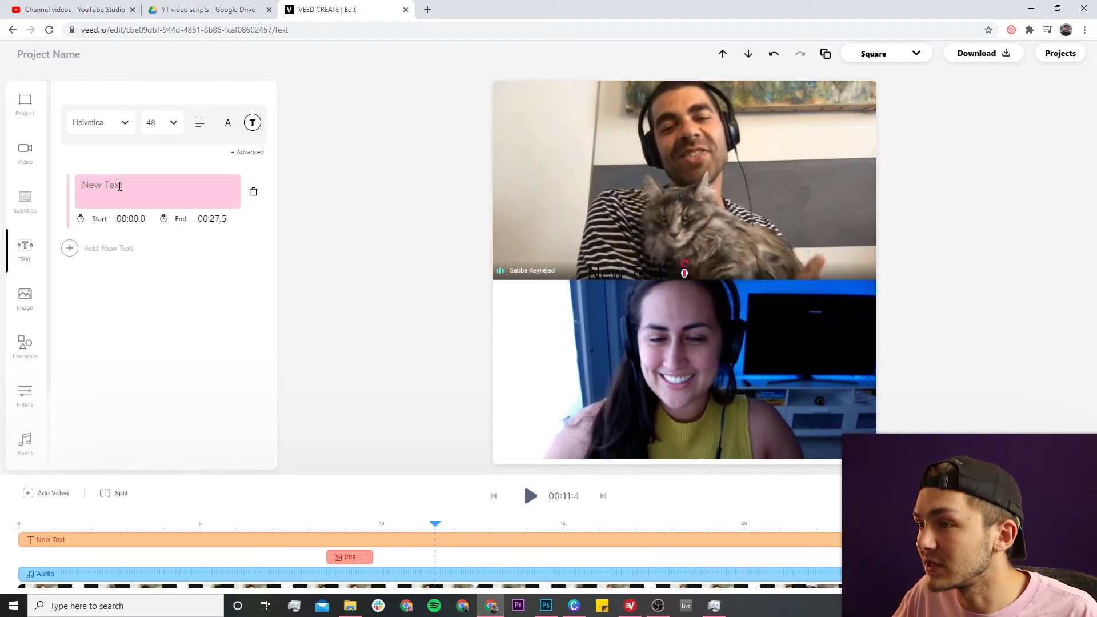
pyautogui.write('WATCH THIS')
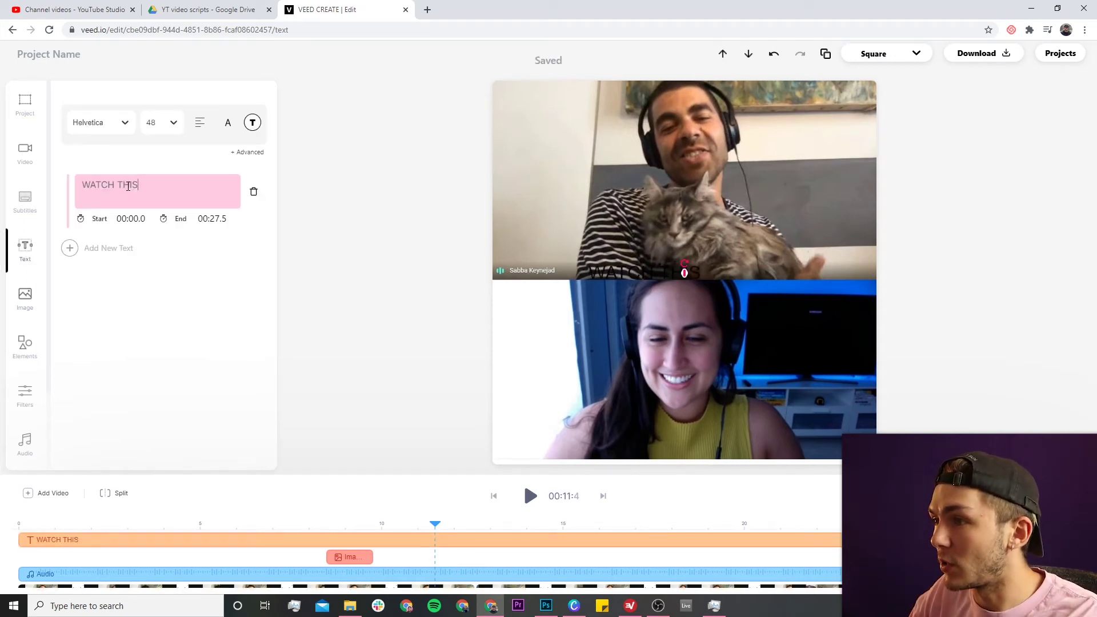
pyautogui.click(252, 122)
pyautogui.click(224, 251)
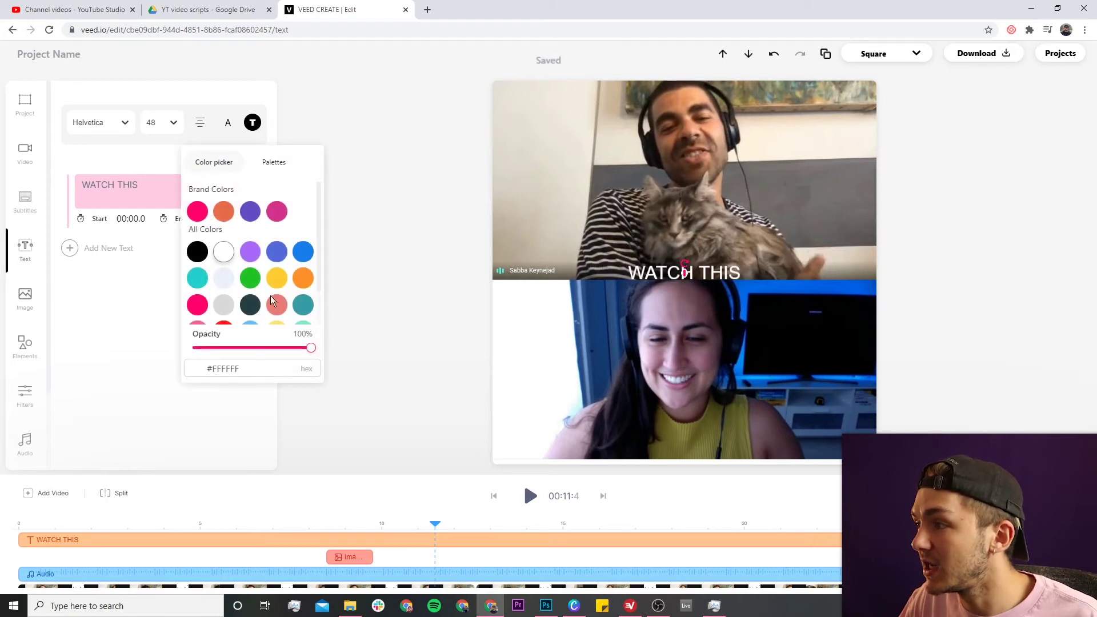
pyautogui.click(122, 131)
pyautogui.click(105, 256)
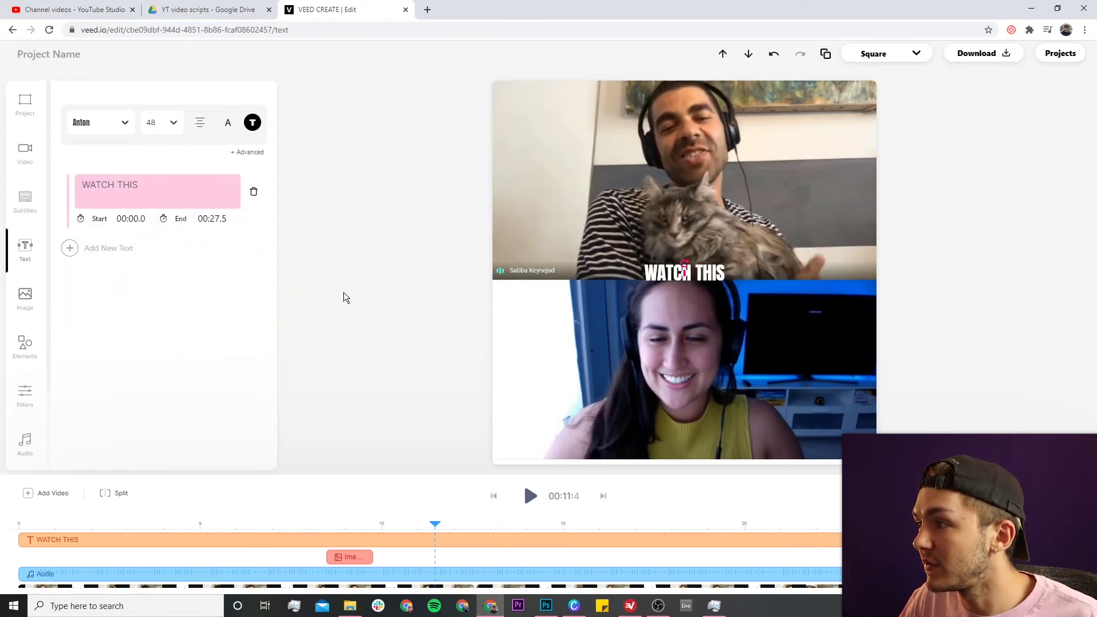
pyautogui.moveTo(660, 273); pyautogui.dragTo(518, 103)
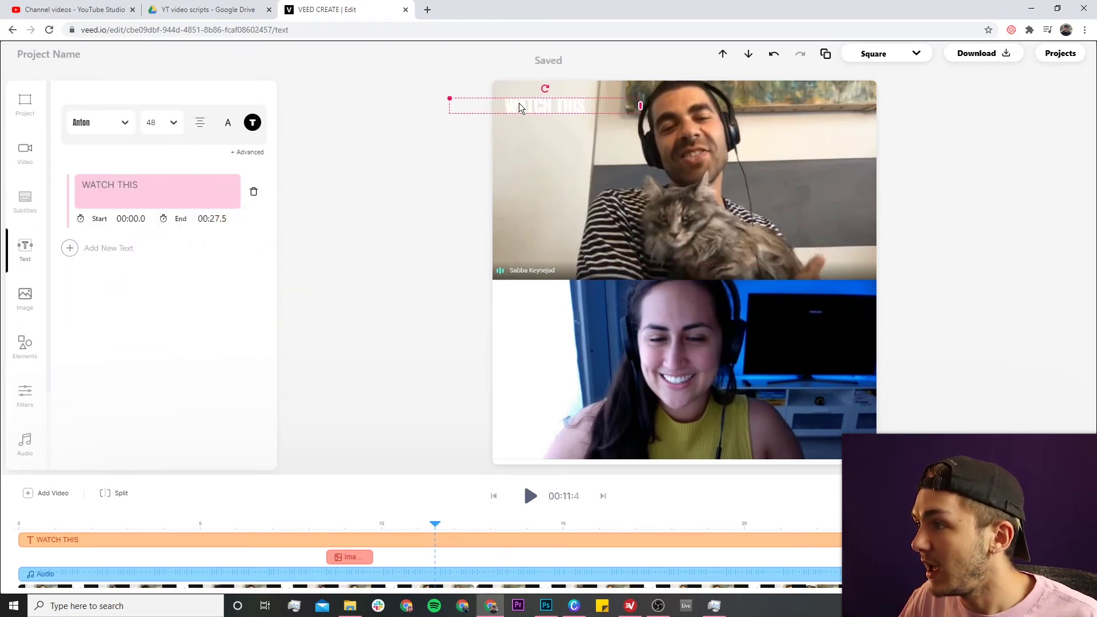
pyautogui.click(620, 194)
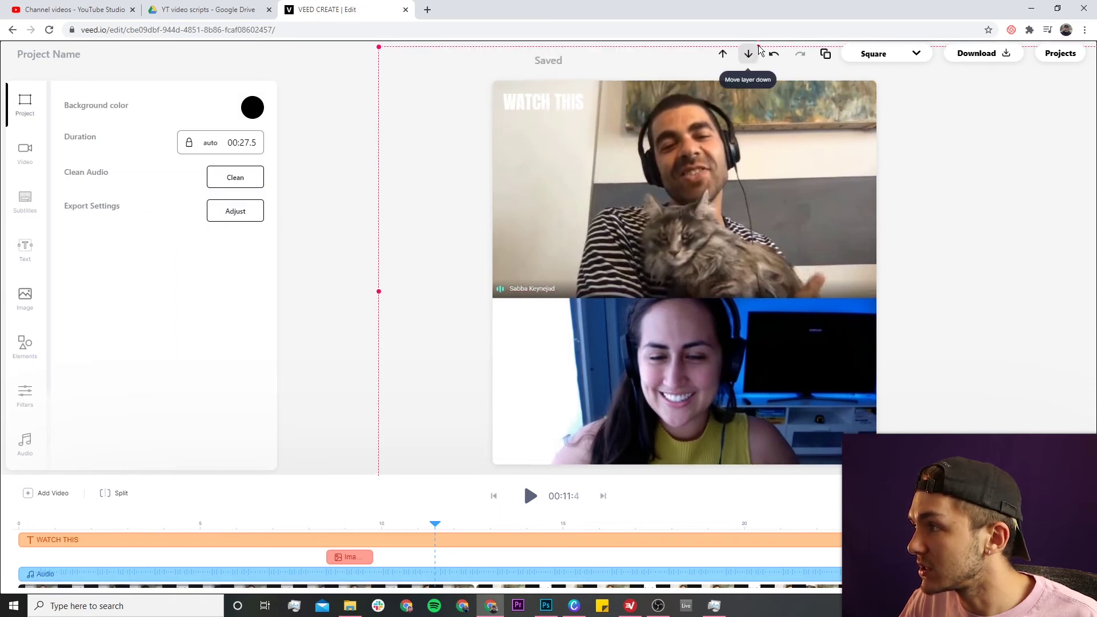
# Step: Lower and widen the call video beneath the title, then reselect the title for font sizing
pyautogui.moveTo(759, 46); pyautogui.dragTo(780, 154)
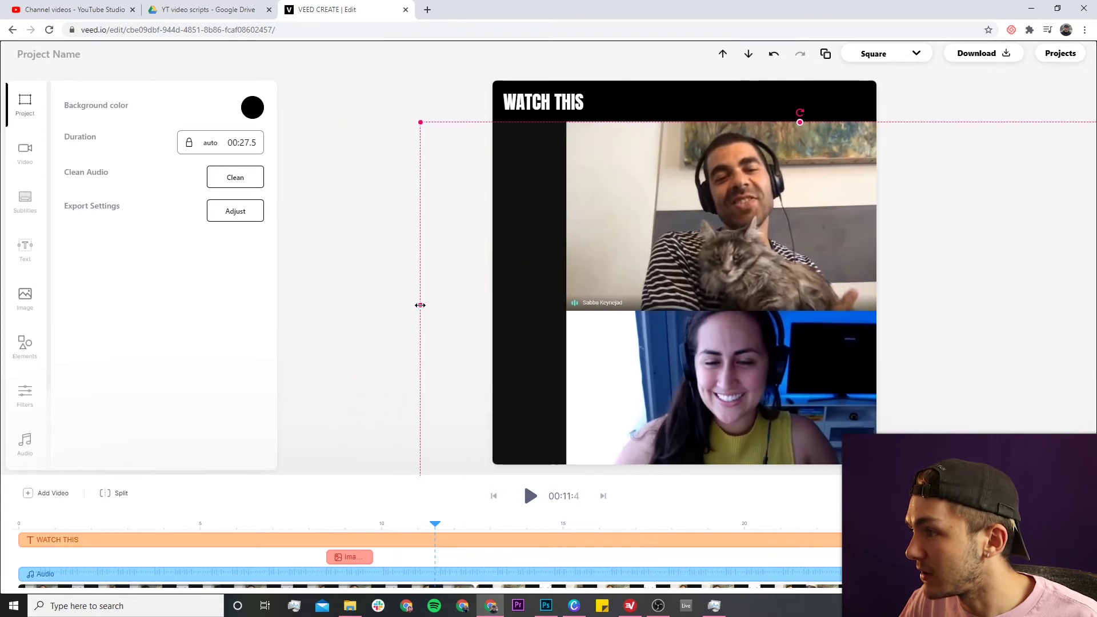
pyautogui.moveTo(421, 305); pyautogui.dragTo(314, 305)
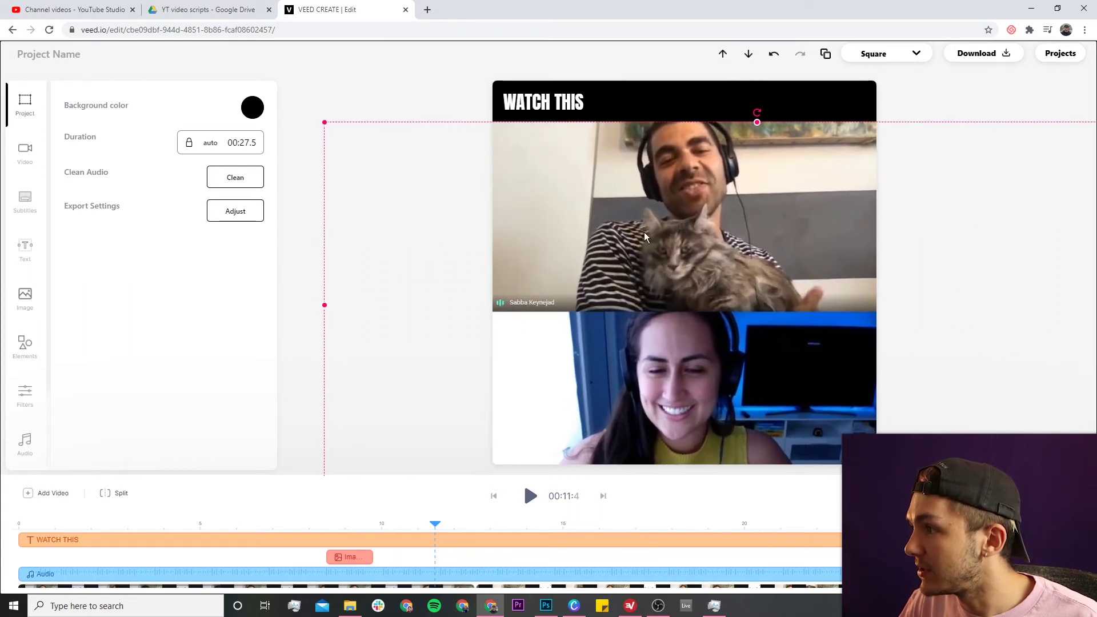
pyautogui.click(579, 106)
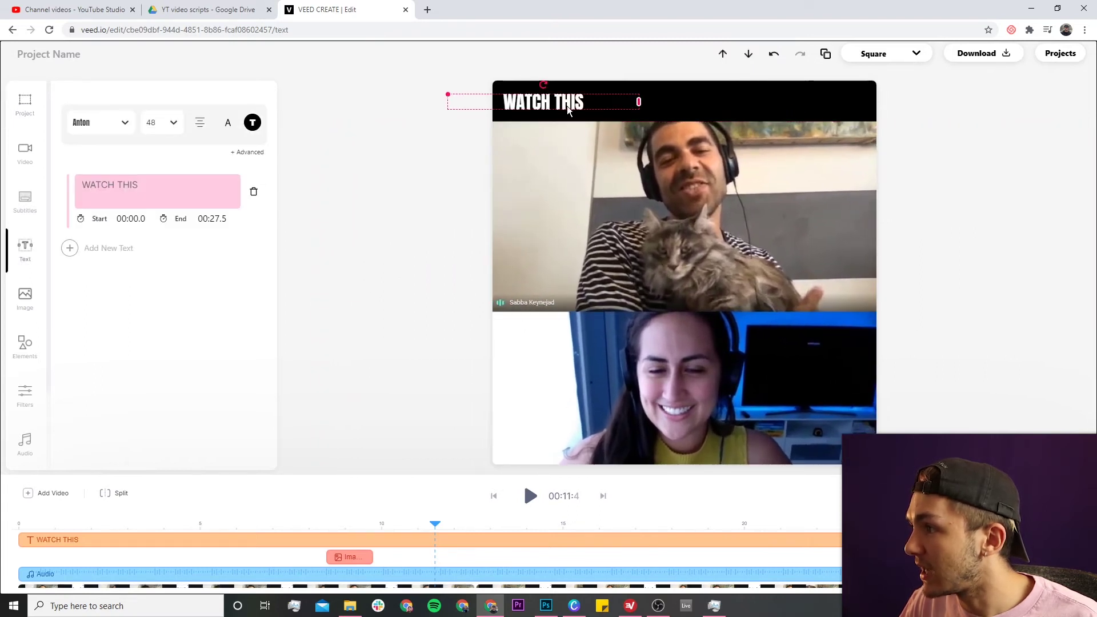
pyautogui.click(173, 121)
# Step: Set the WATCH THIS title to font size 96 and scale it across the top bar
pyautogui.click(162, 292)
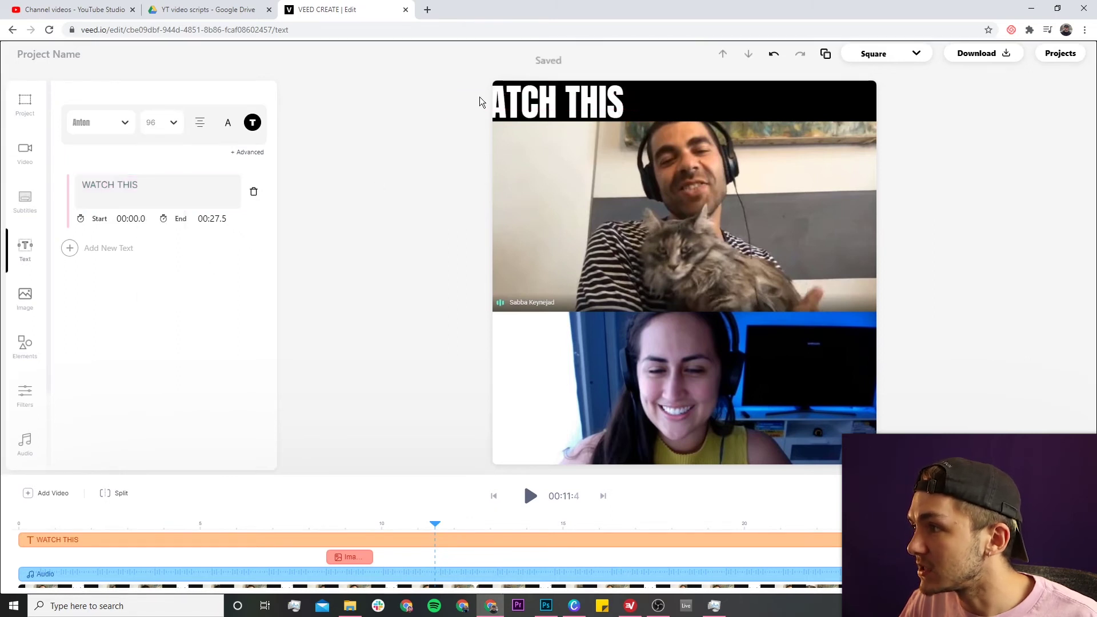
pyautogui.moveTo(480, 102); pyautogui.dragTo(594, 114)
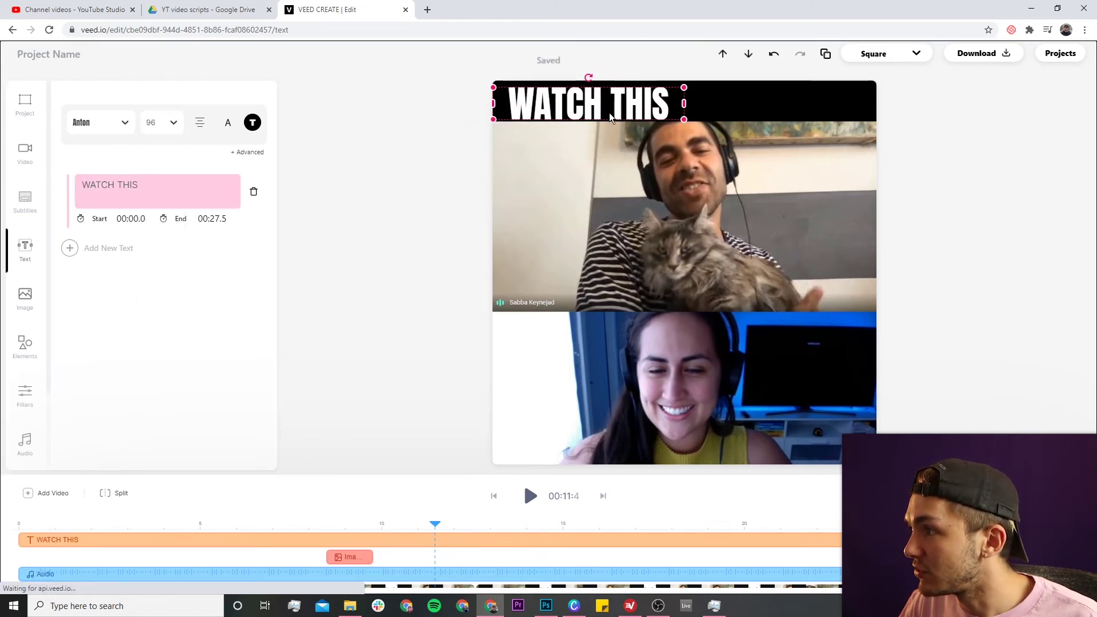
pyautogui.moveTo(684, 120); pyautogui.dragTo(891, 153)
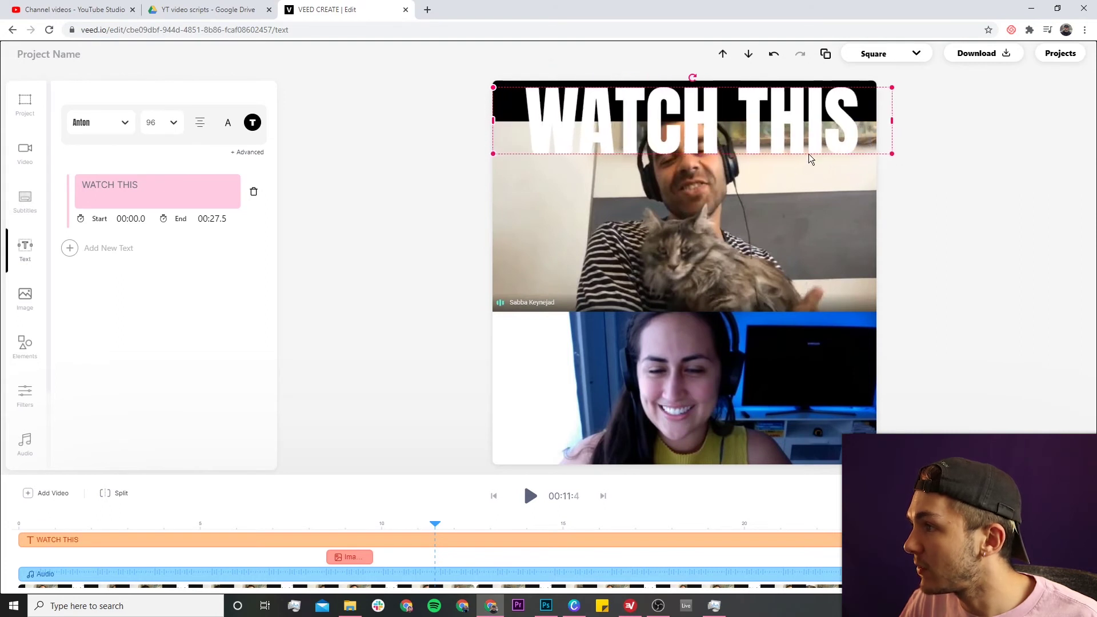
pyautogui.click(368, 102)
# Step: Move and resize the video call to fill the square frame beneath the title
pyautogui.moveTo(714, 304); pyautogui.dragTo(718, 350)
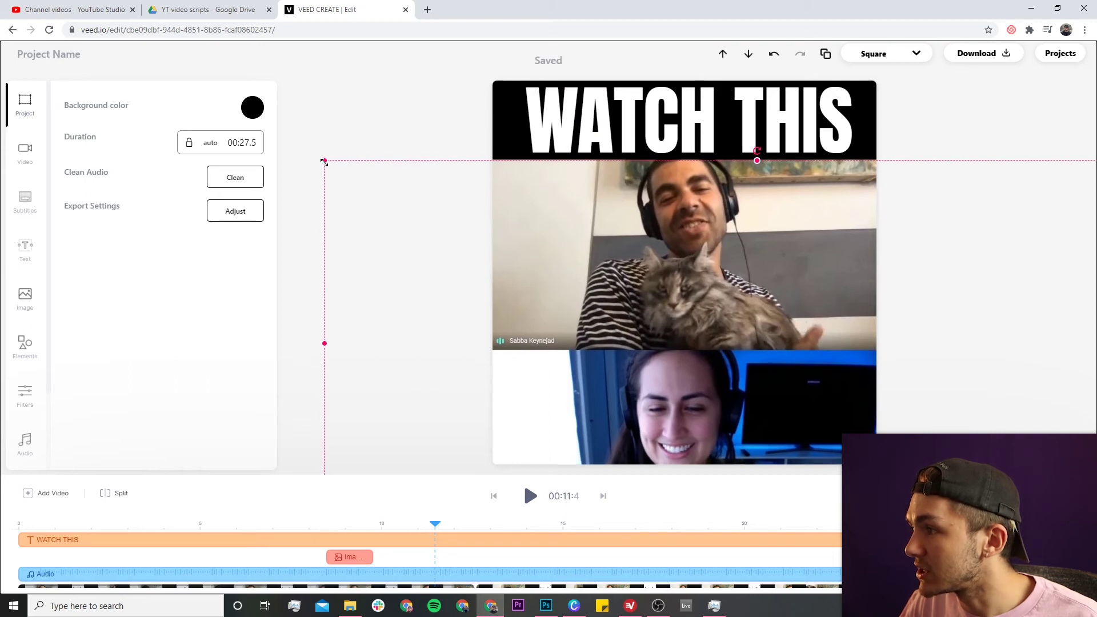
pyautogui.moveTo(324, 161); pyautogui.dragTo(321, 269)
pyautogui.moveTo(596, 316); pyautogui.dragTo(608, 201)
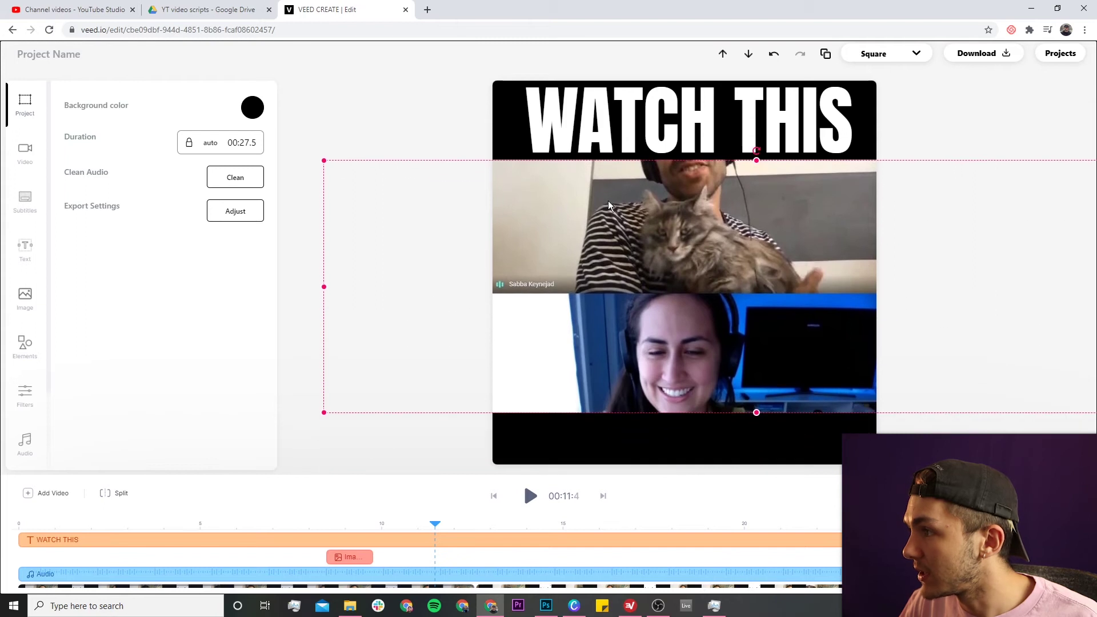
pyautogui.moveTo(756, 413); pyautogui.dragTo(759, 522)
pyautogui.click(384, 125)
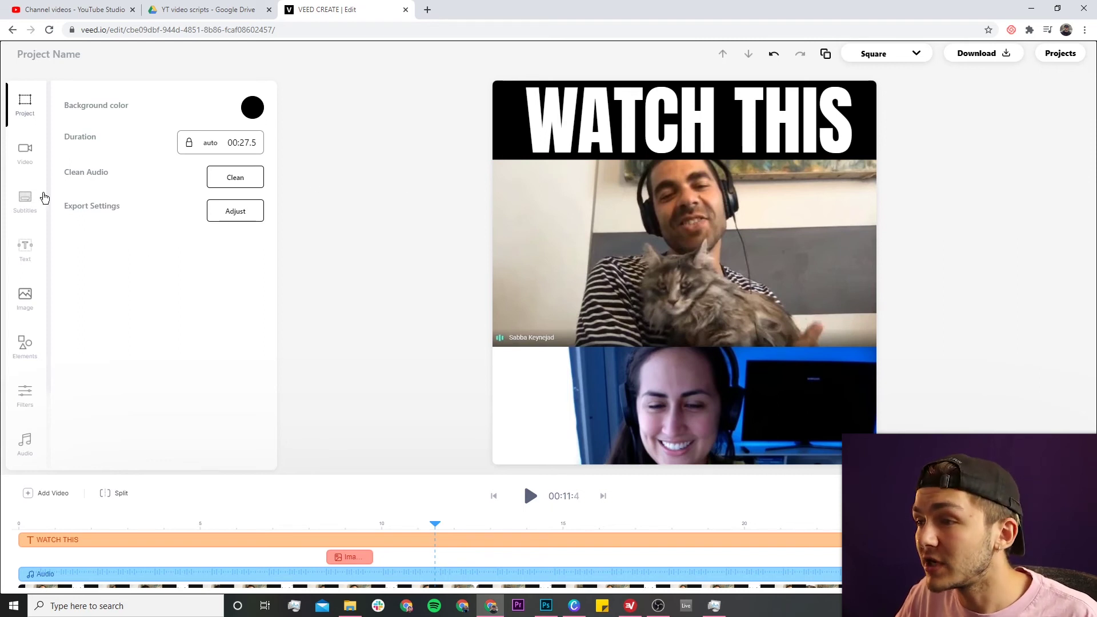
# Step: Add a thin, full-width pink progress bar along the bottom of the video
pyautogui.click(25, 346)
pyautogui.click(135, 177)
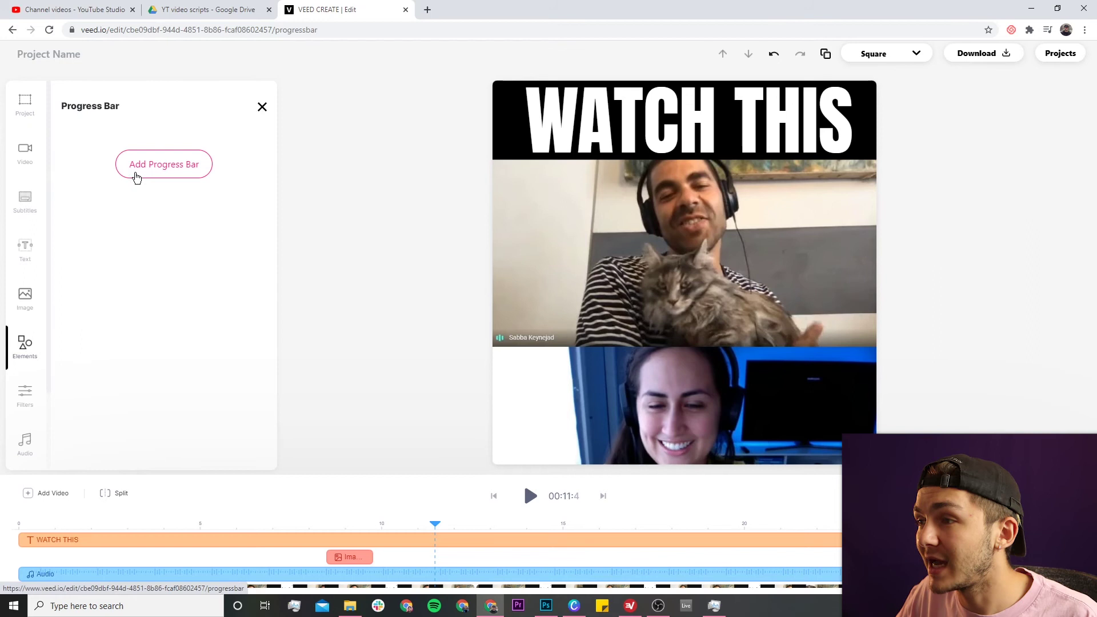
pyautogui.click(137, 171)
pyautogui.moveTo(539, 169)
pyautogui.mouseDown()
pyautogui.moveTo(513, 455)
pyautogui.moveTo(522, 462)
pyautogui.mouseUp()
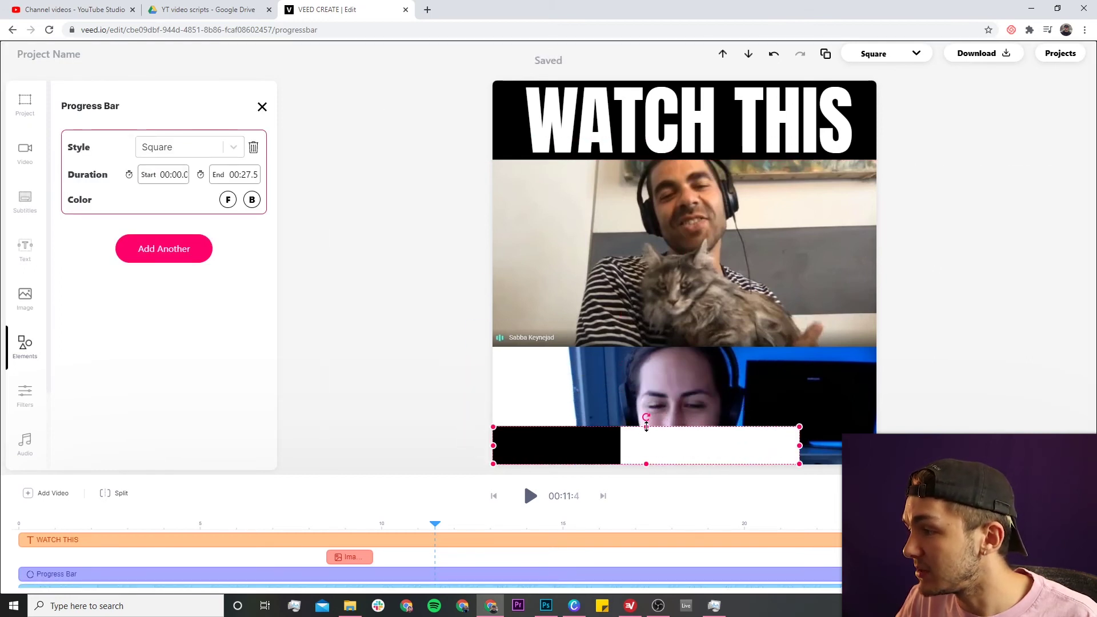
pyautogui.moveTo(647, 427); pyautogui.dragTo(645, 457)
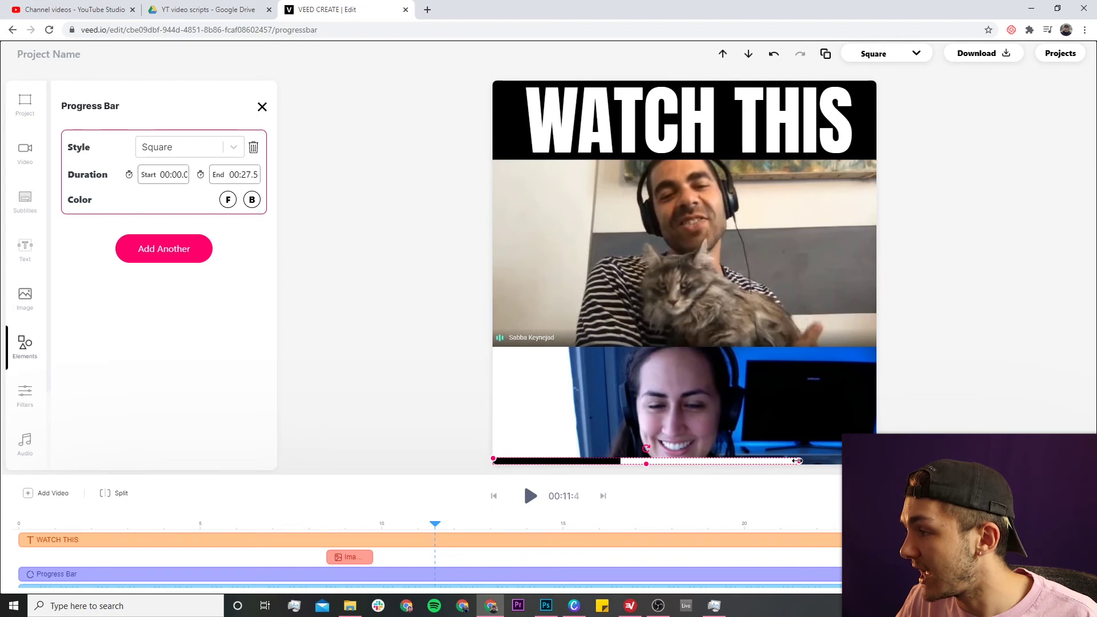
pyautogui.moveTo(799, 460); pyautogui.dragTo(883, 460)
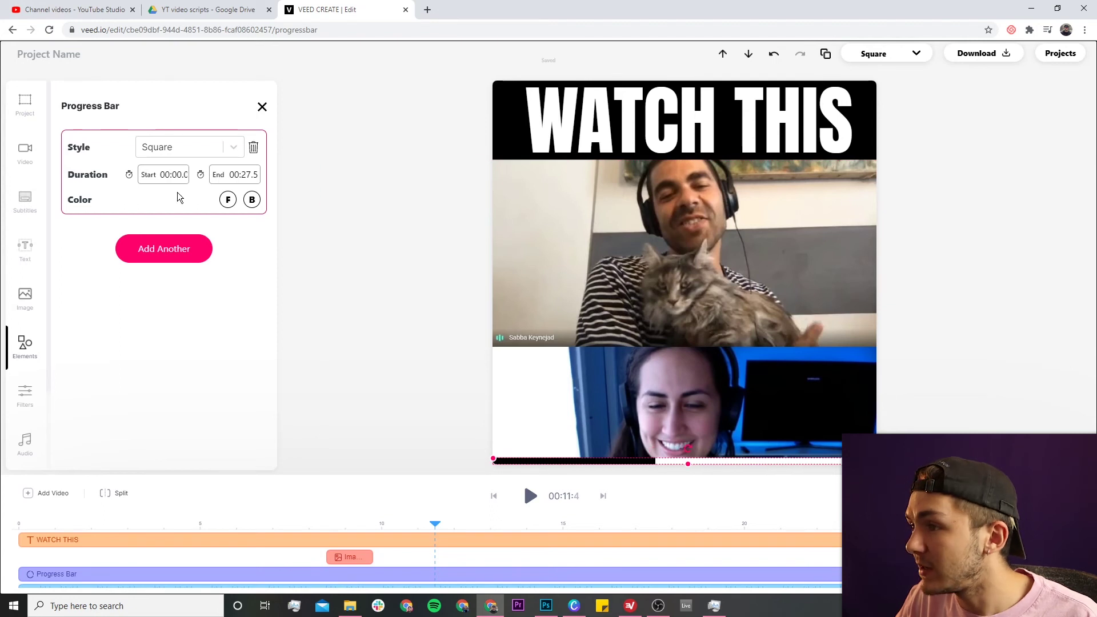
pyautogui.click(228, 199)
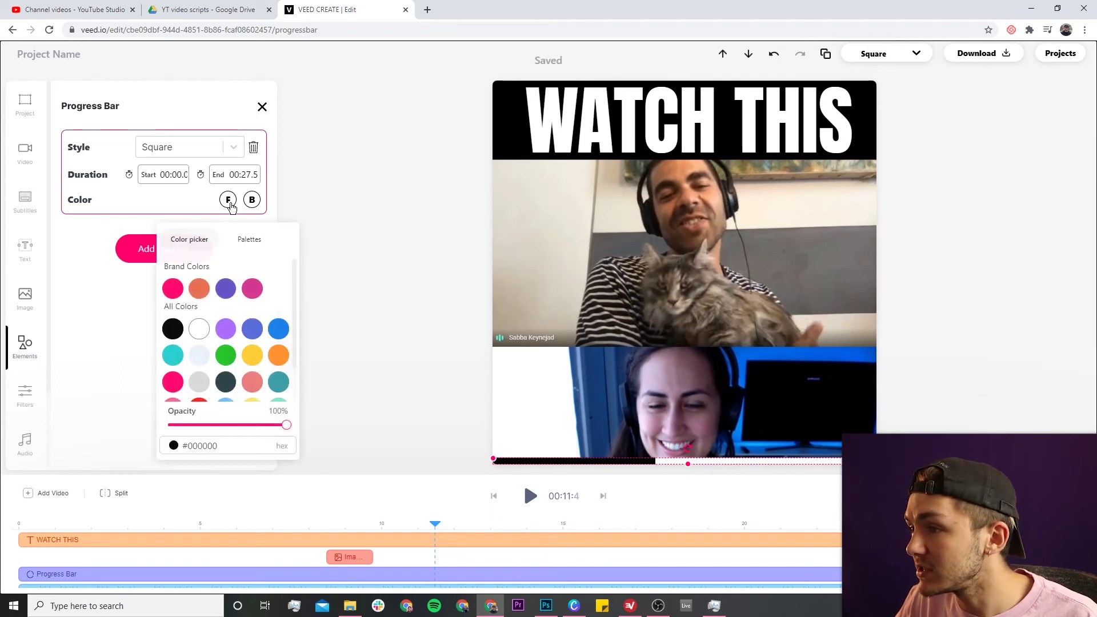
pyautogui.click(173, 289)
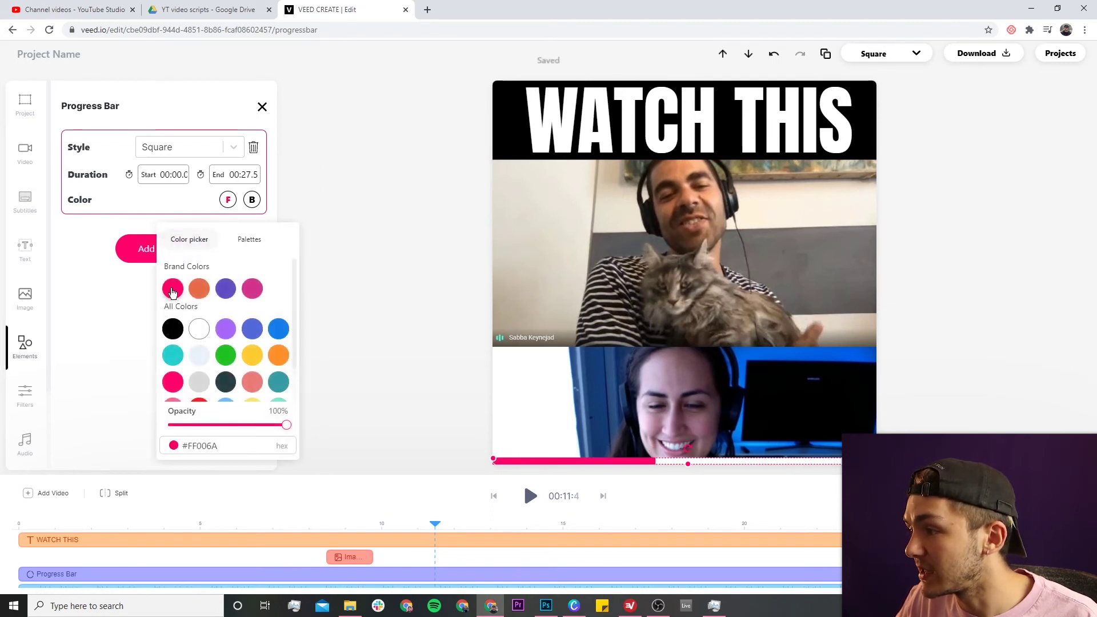
# Step: Set the project background color to pink behind the title
pyautogui.click(12, 97)
pyautogui.click(251, 107)
pyautogui.click(100, 116)
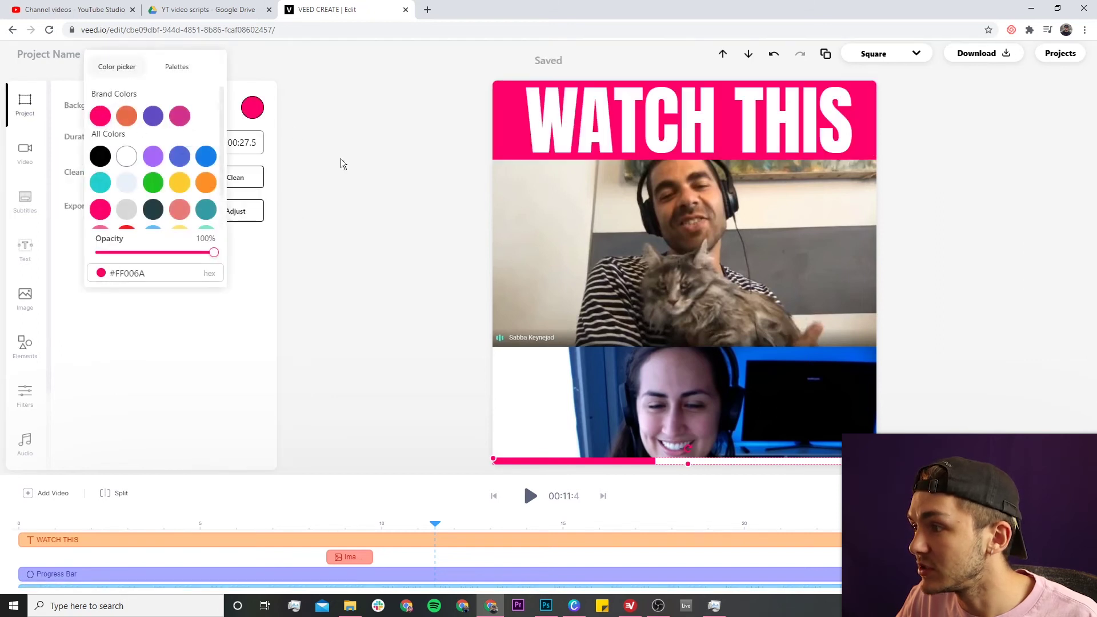
pyautogui.click(350, 149)
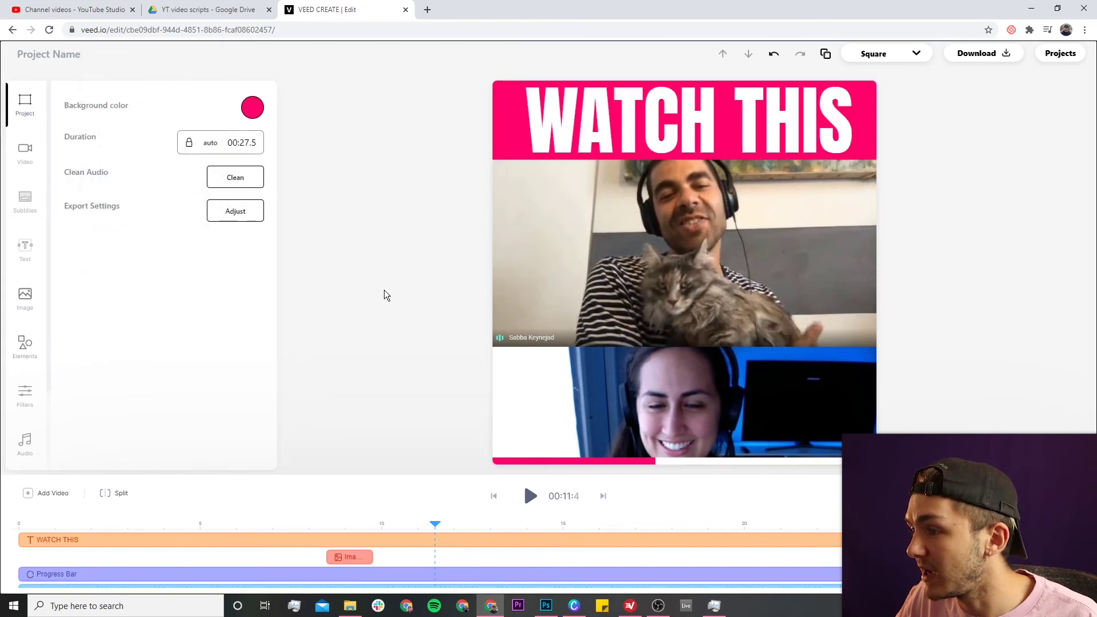
pyautogui.click(60, 526)
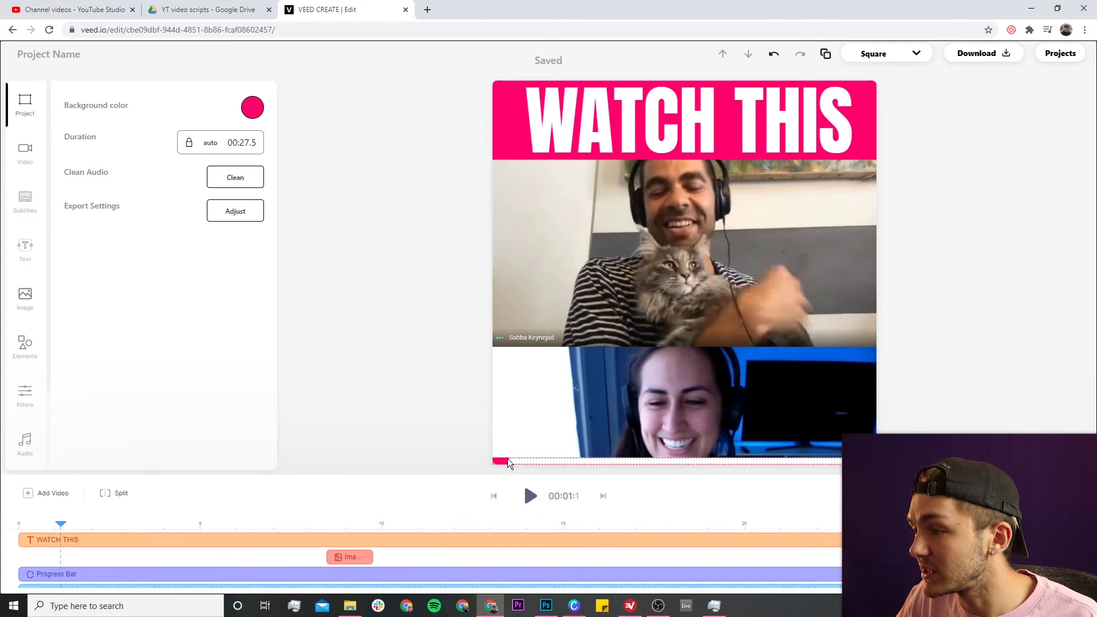
pyautogui.click(531, 501)
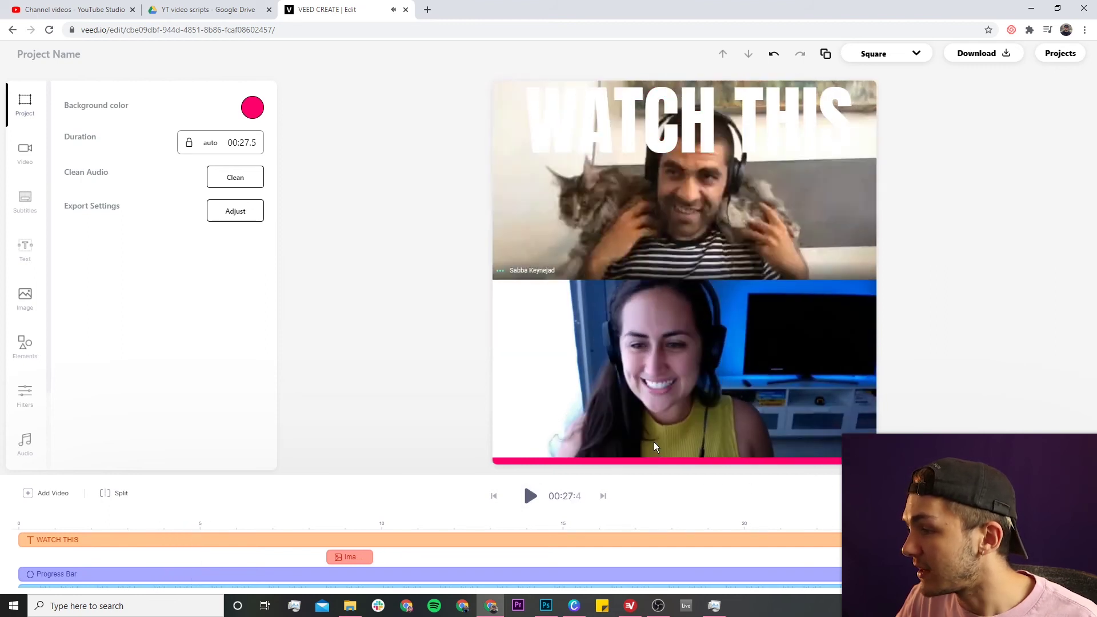
pyautogui.click(453, 523)
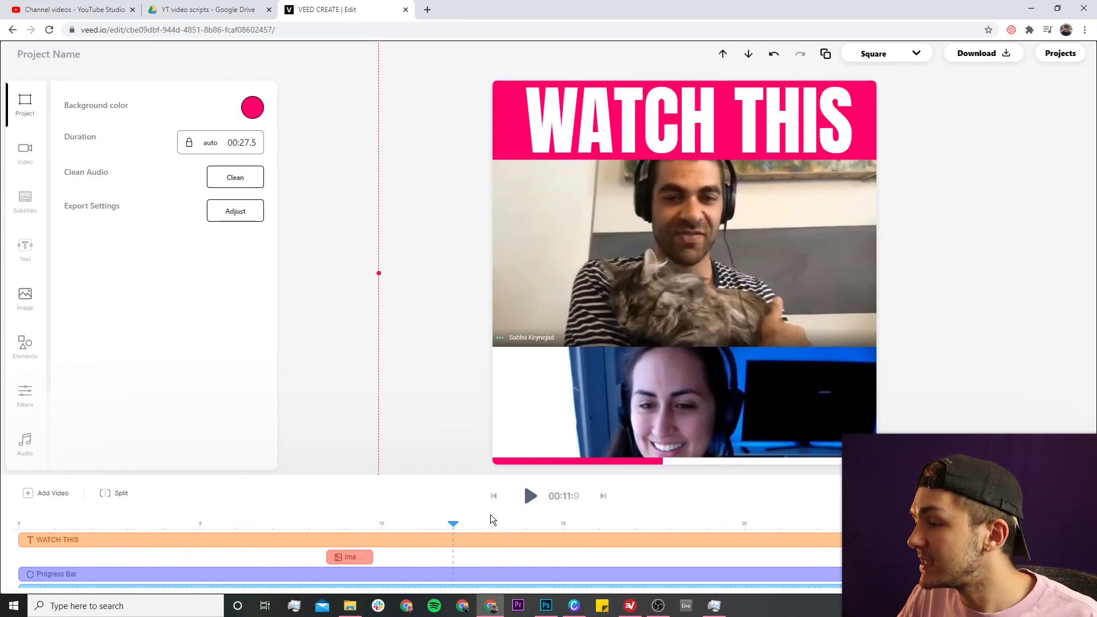
pyautogui.click(478, 521)
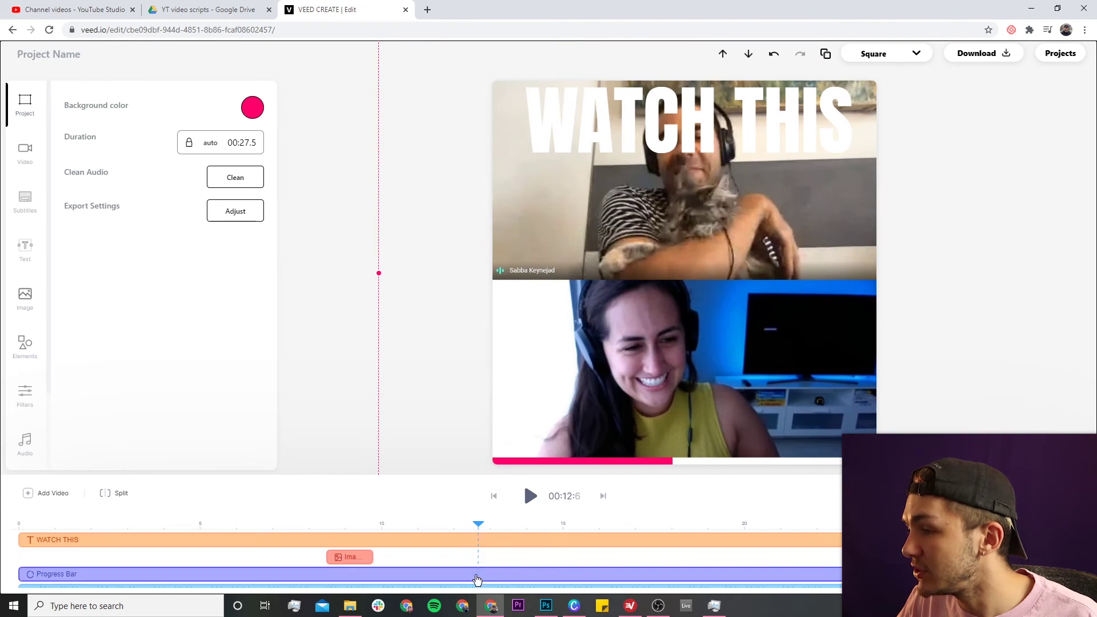
pyautogui.scroll(-3, 478, 548)
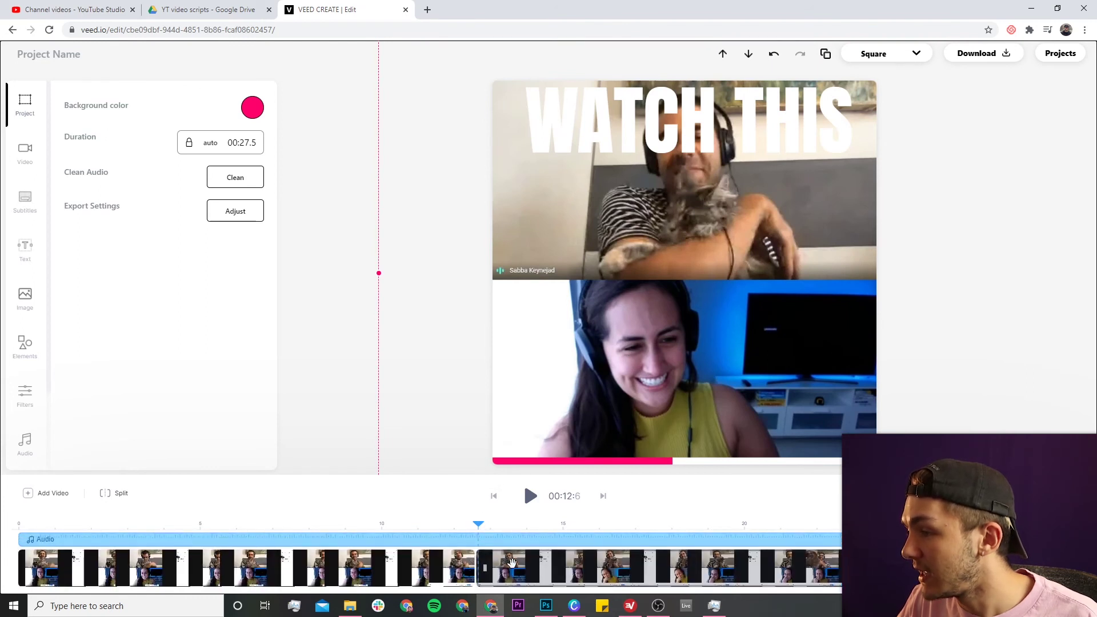
# Step: Shift the later call clip down, trim its top, and widen it to full frame width below the title
pyautogui.moveTo(631, 260); pyautogui.dragTo(629, 304)
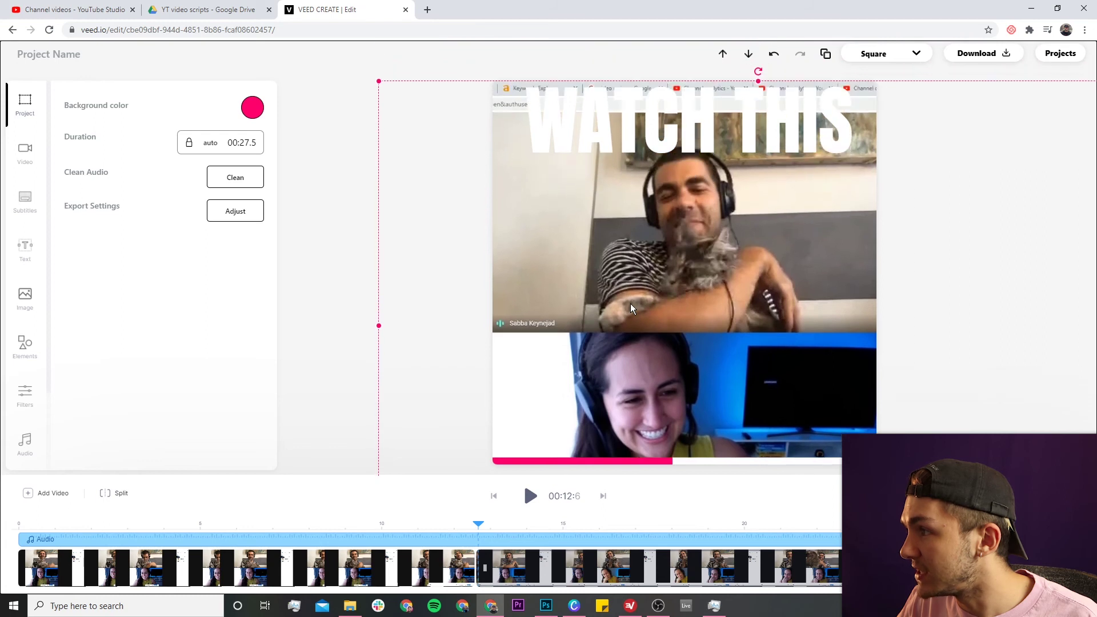
pyautogui.moveTo(758, 80); pyautogui.dragTo(758, 213)
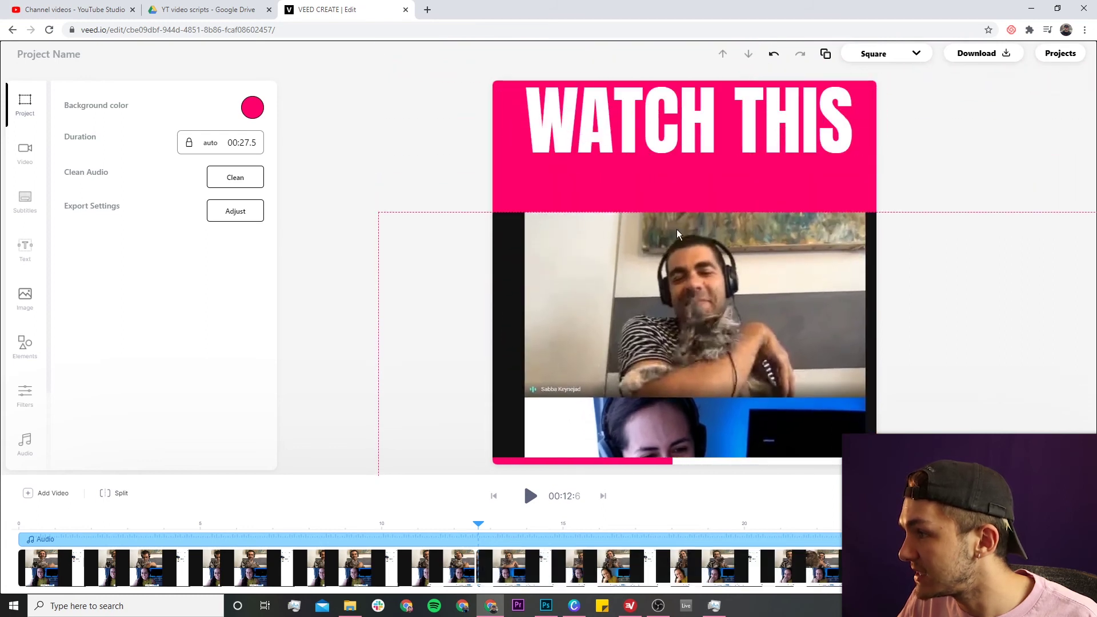
pyautogui.moveTo(378, 391); pyautogui.dragTo(229, 391)
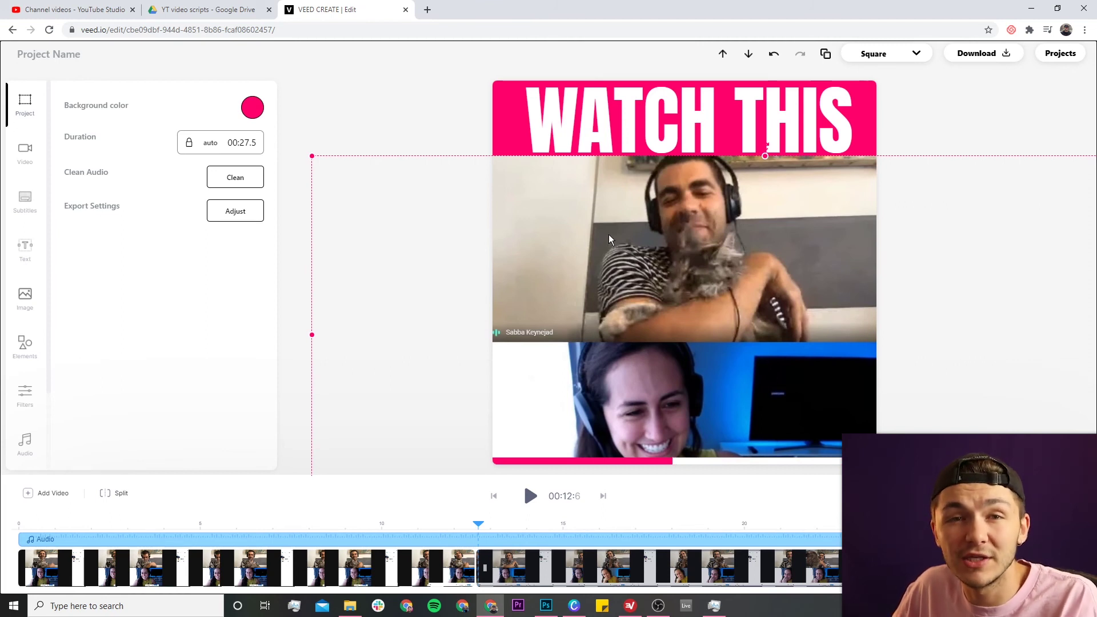
# Step: Deselect the video clip and bring up the Subtitles options
pyautogui.click(375, 133)
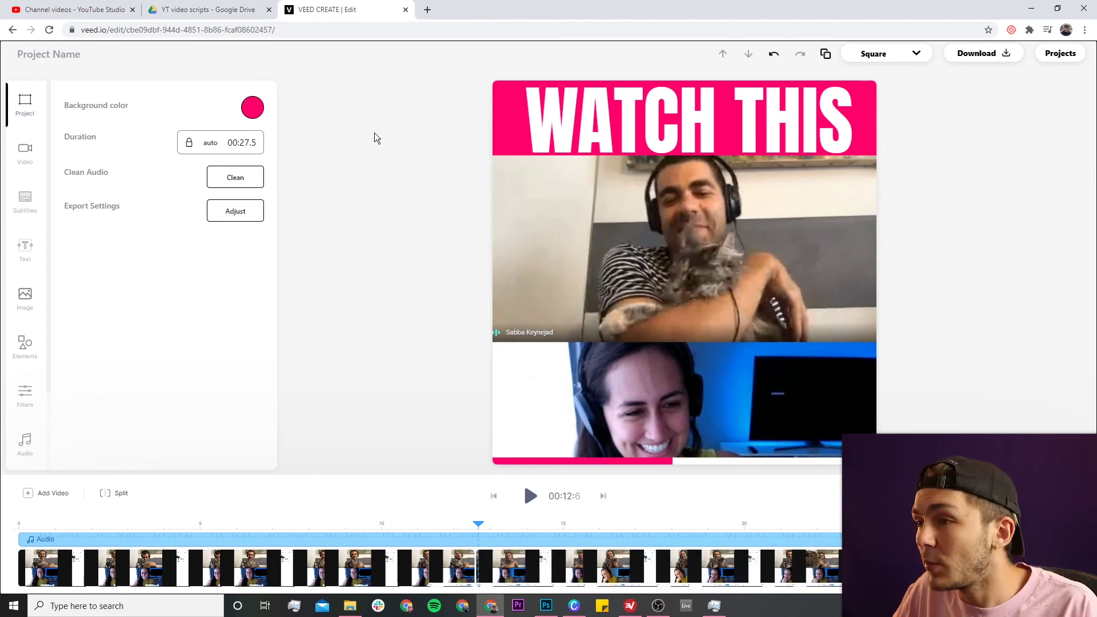
pyautogui.click(25, 201)
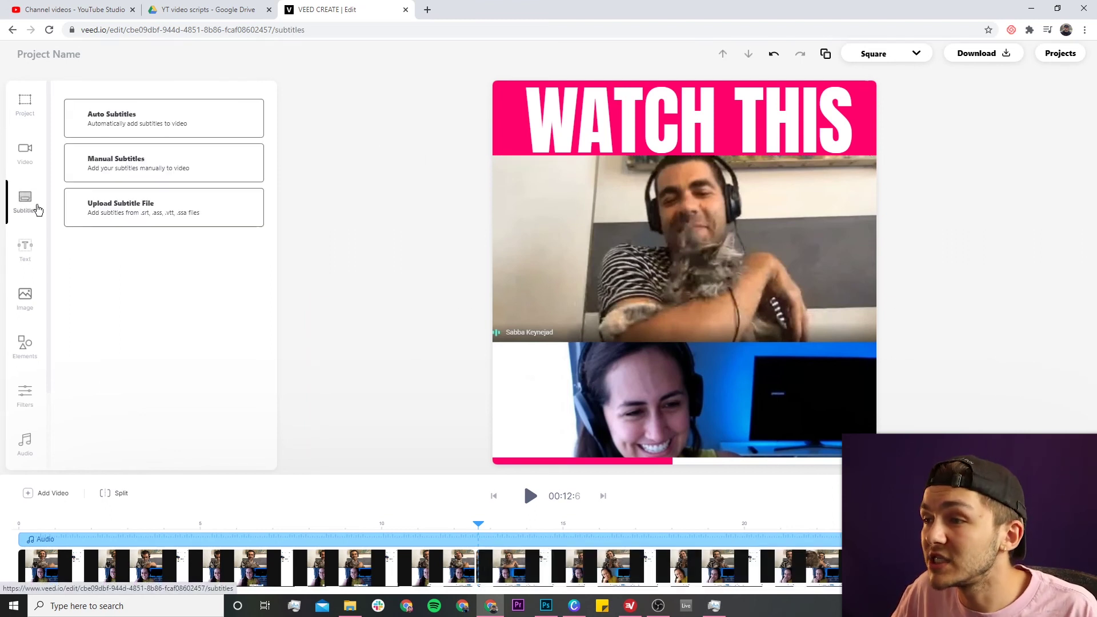